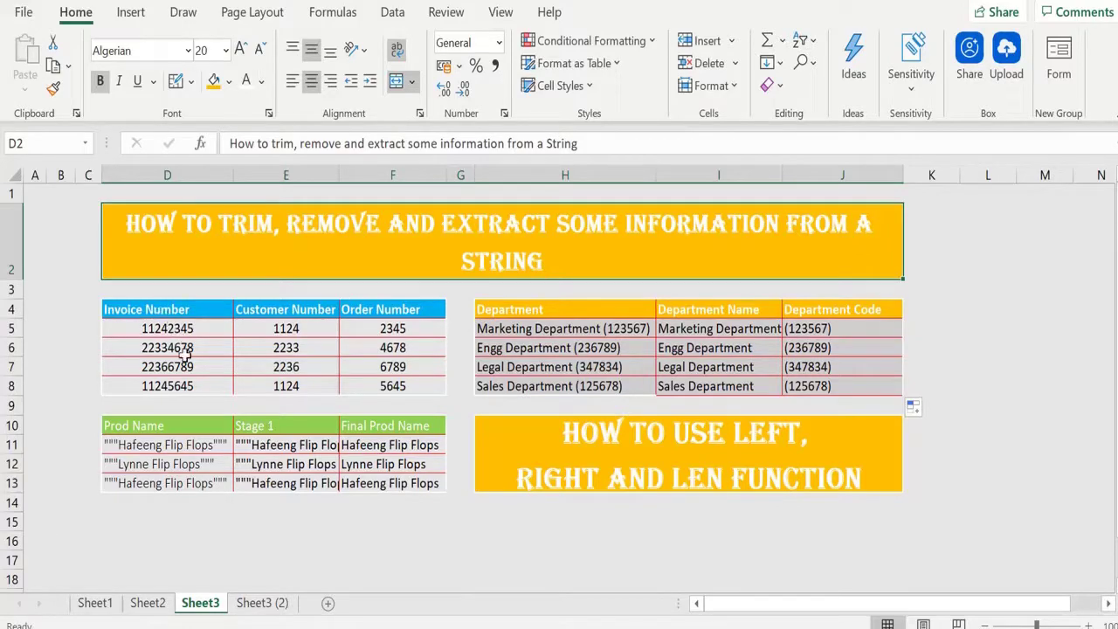
Examine the completed invoice, product name and department example tables on Sheet3
left_click(183, 328)
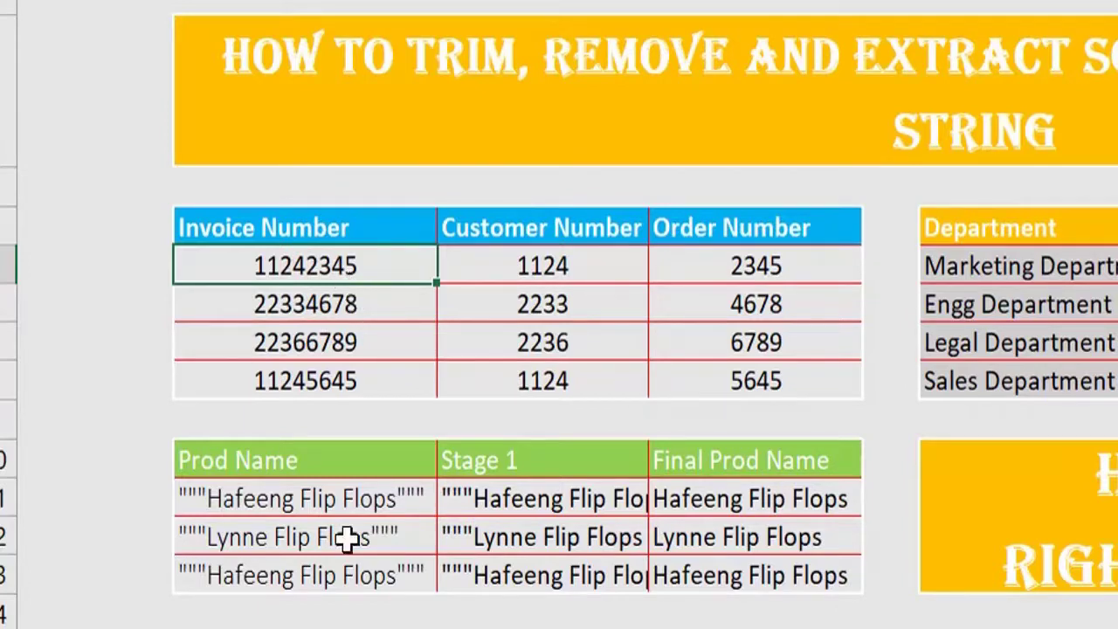
left_click(294, 498)
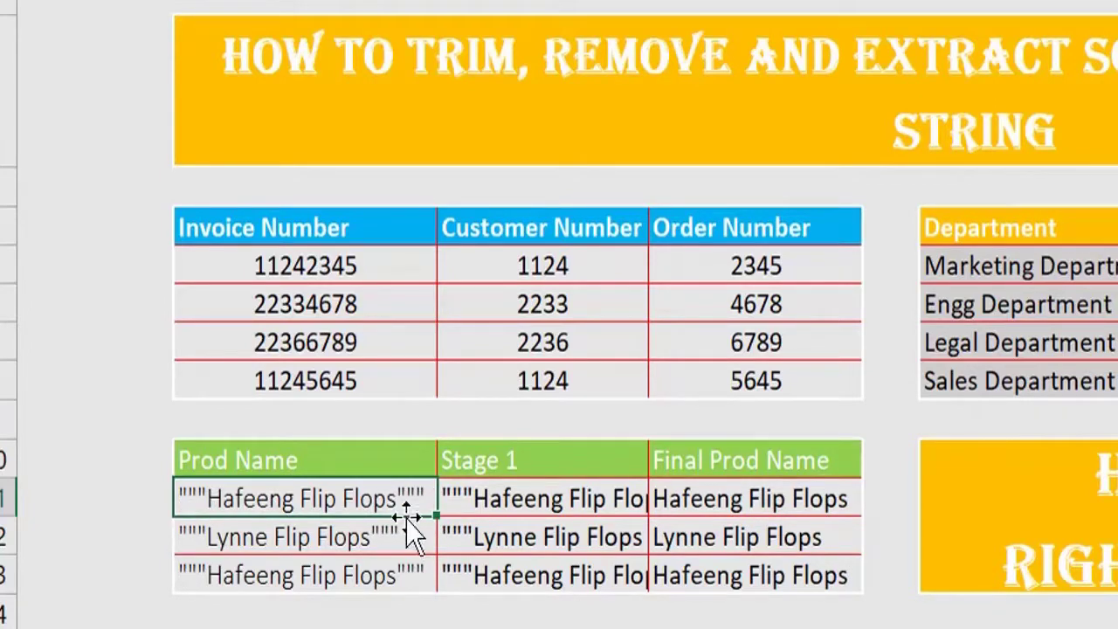
left_click(695, 516)
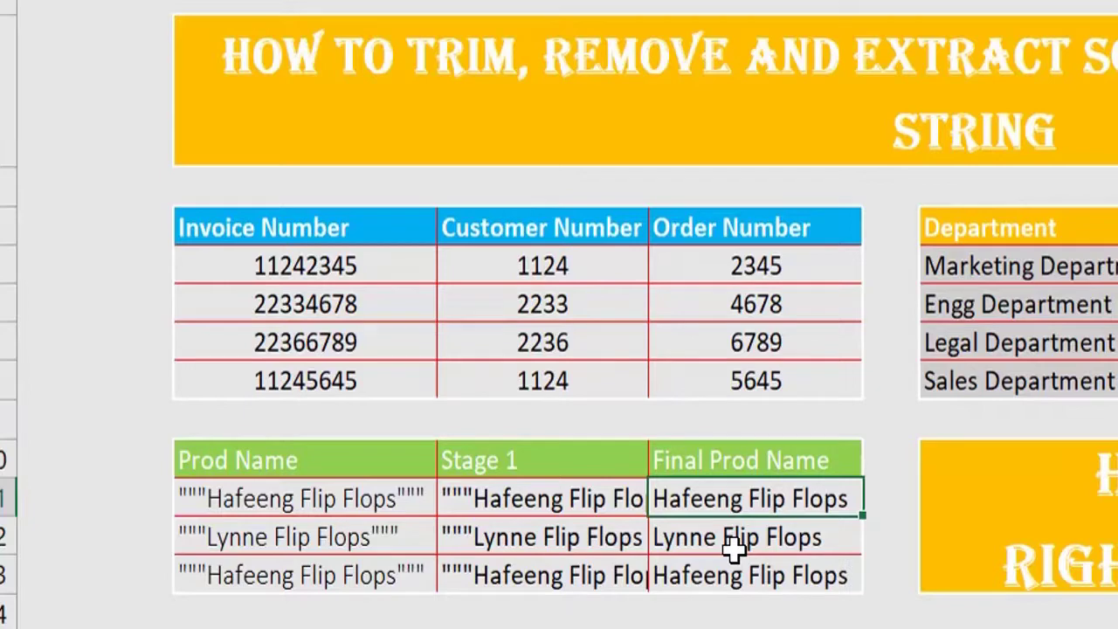
left_click(1044, 268)
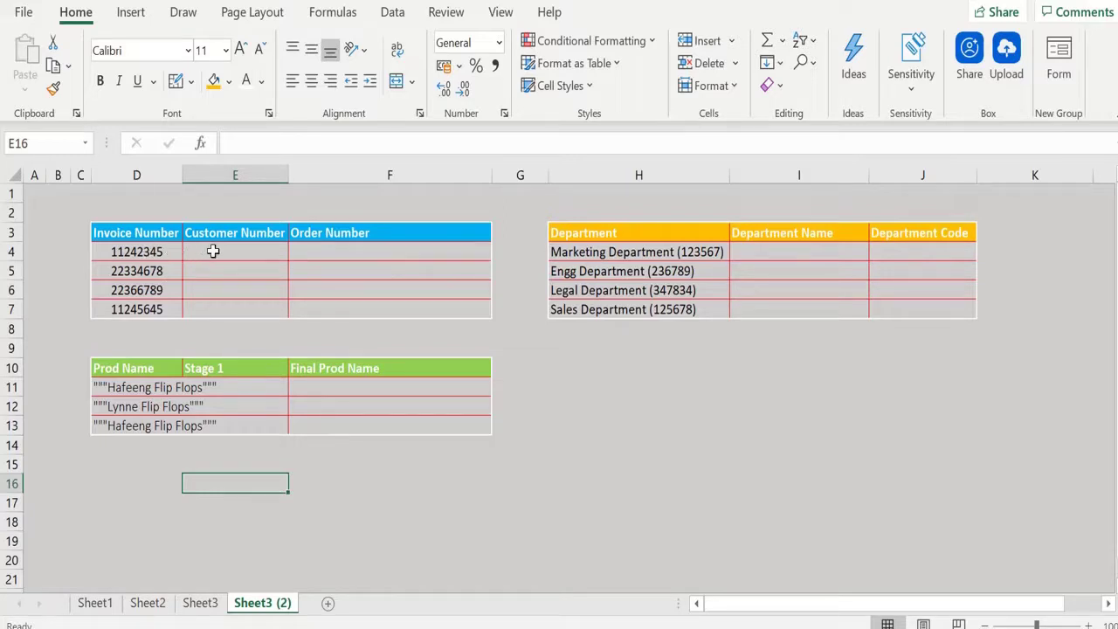
Extract the first four characters of each invoice number with =LEFT(D4,4) in E4, filled down to E7
left_click(257, 254)
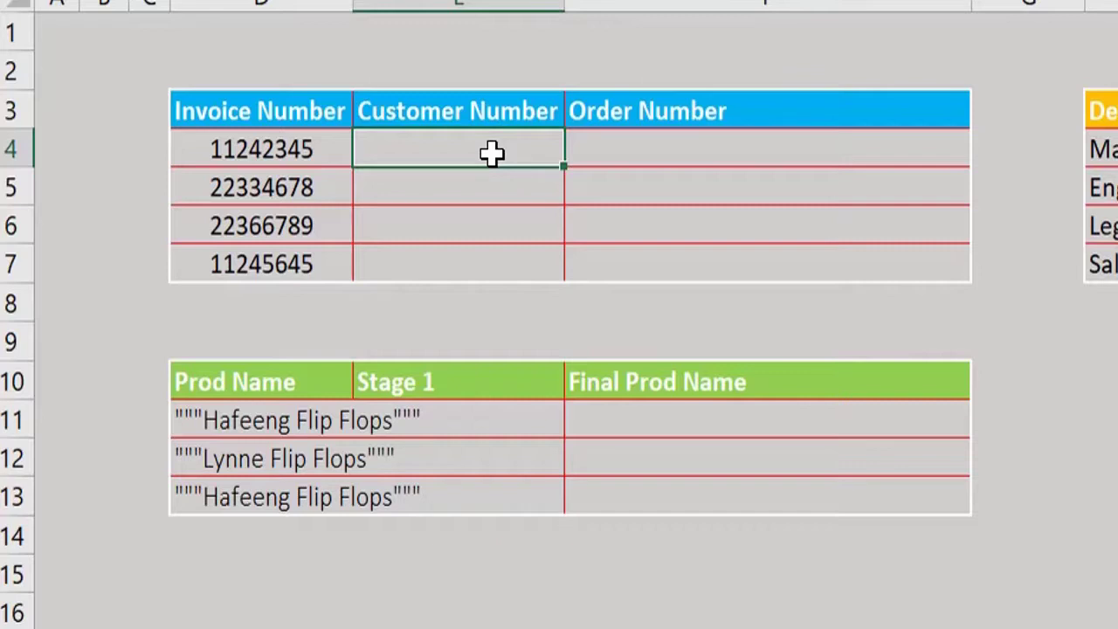
type("=left")
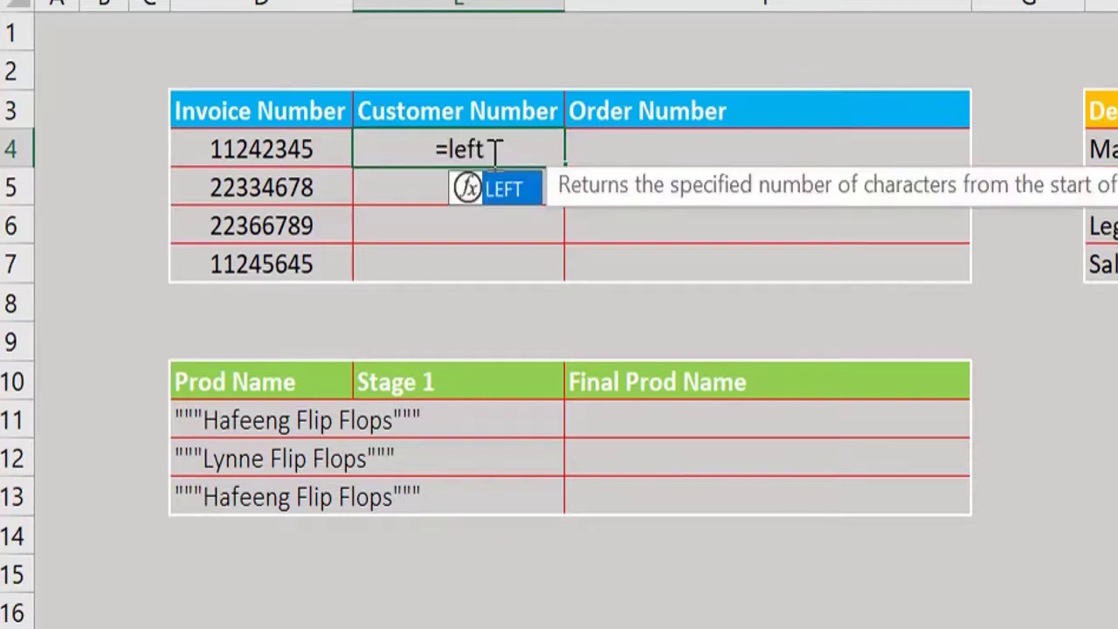
type("(")
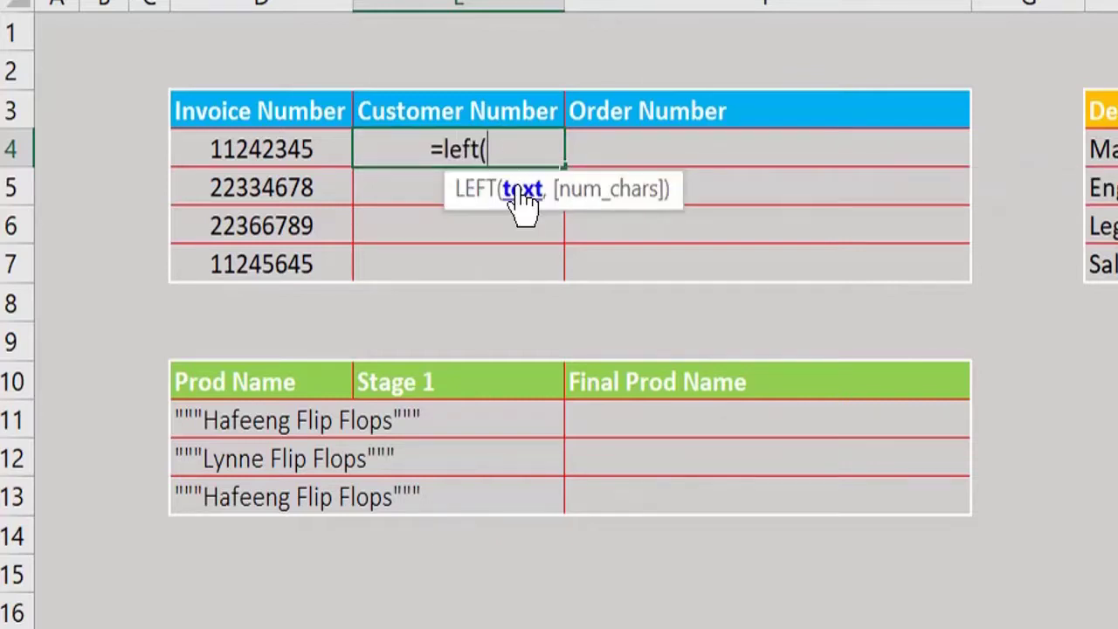
left_click(265, 149)
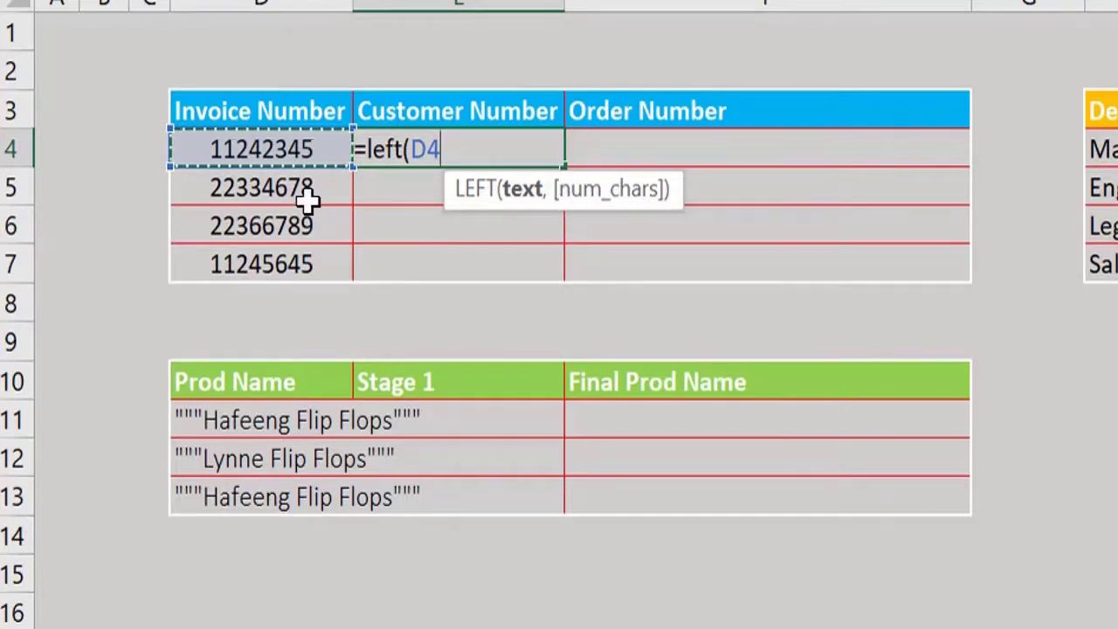
type(",4")
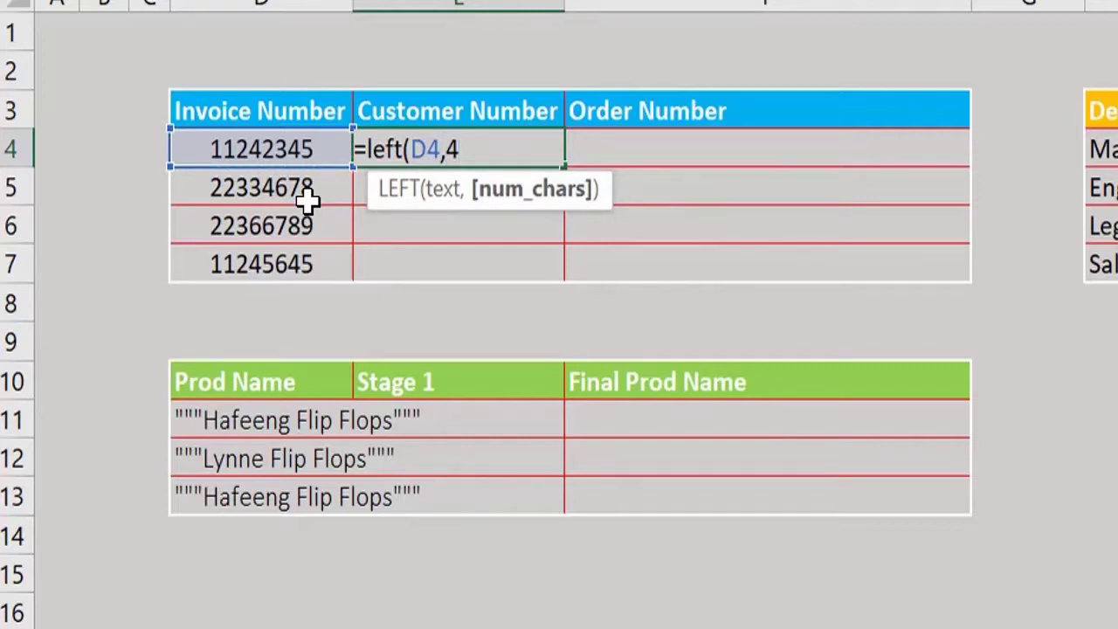
type(")")
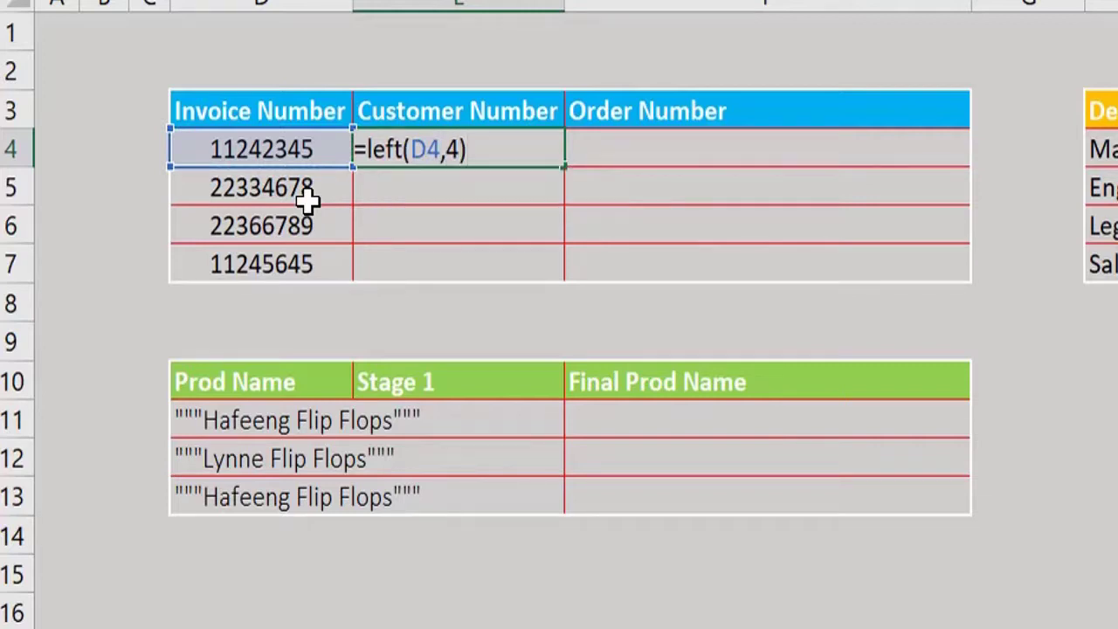
key("Return")
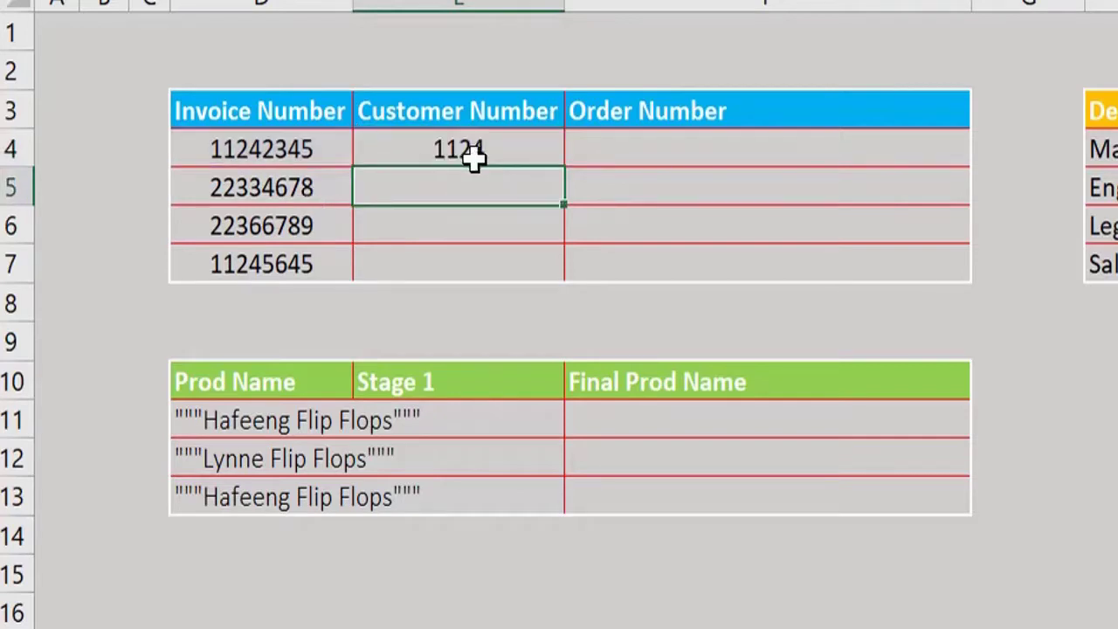
left_click(514, 153)
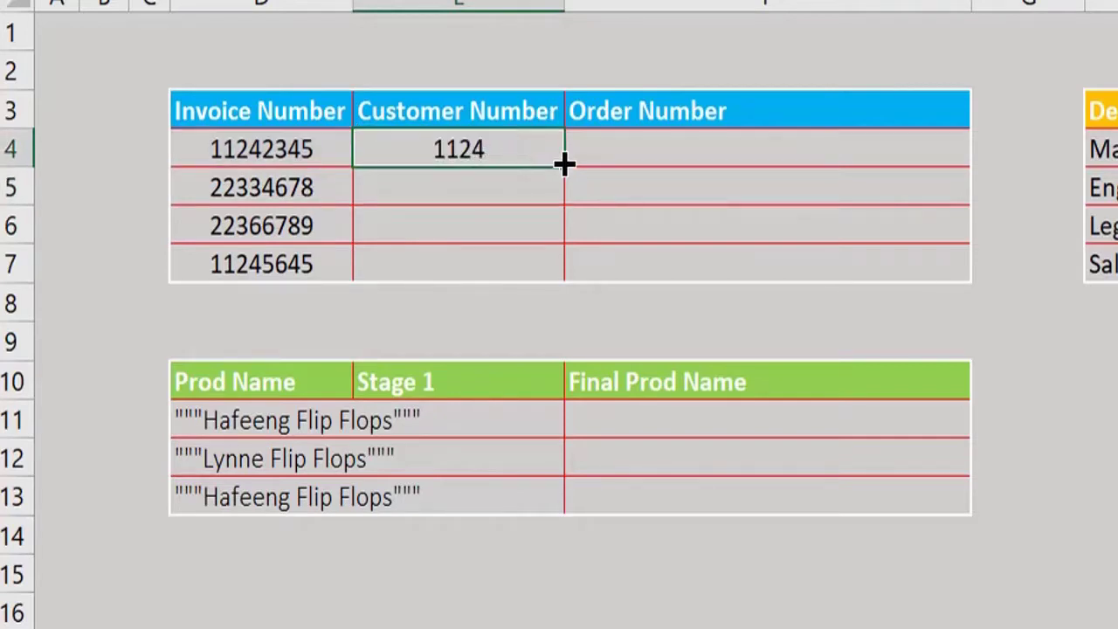
left_click_drag(564, 165, 568, 282)
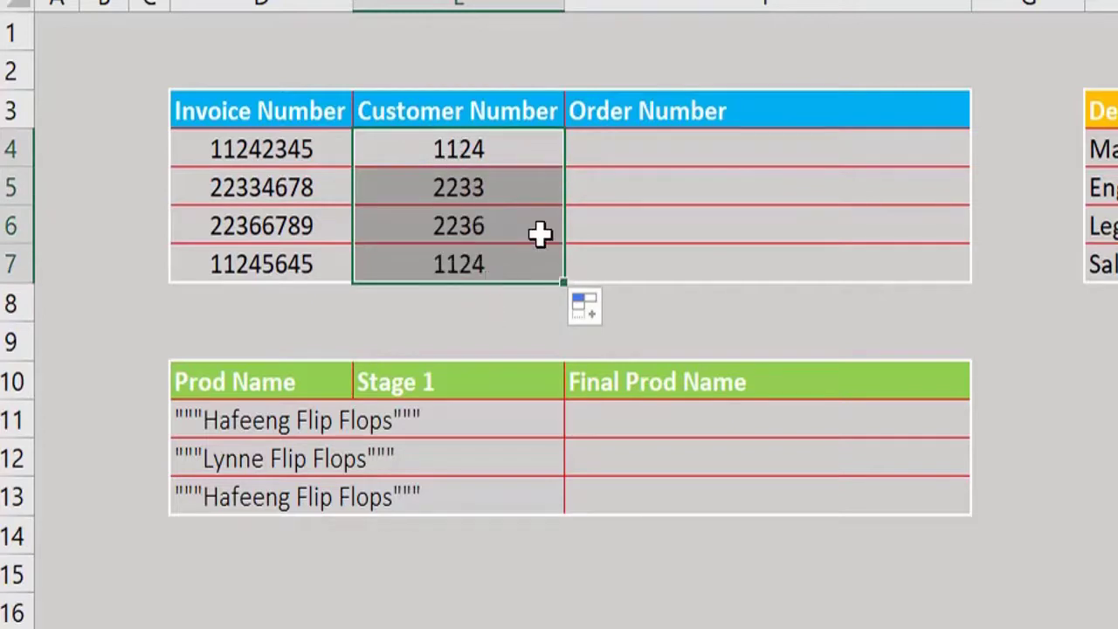
Extract the last four characters of each invoice number with =RIGHT(D4,4) in F4, filled down to F7
left_click(628, 151)
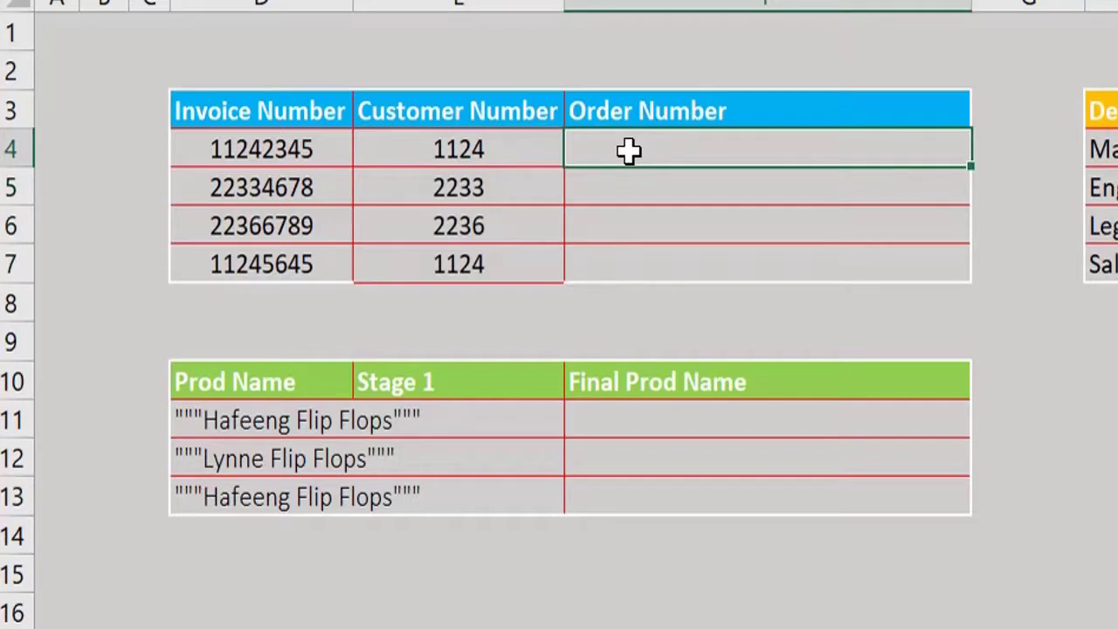
type("=right(")
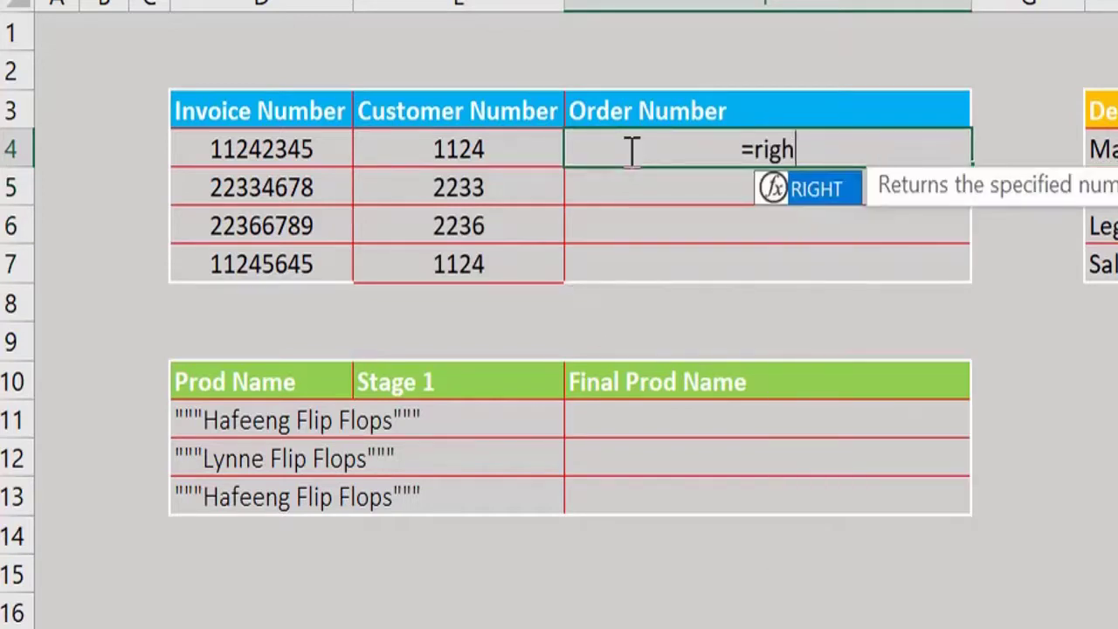
left_click(213, 150)
type(",")
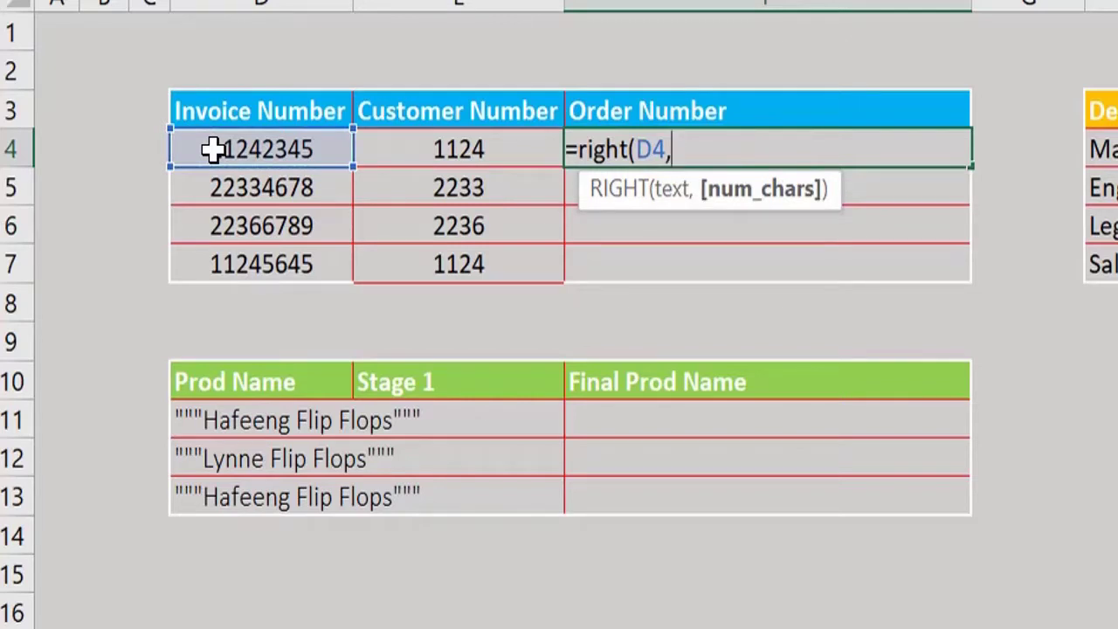
type("4")
key("Return")
left_click(741, 154)
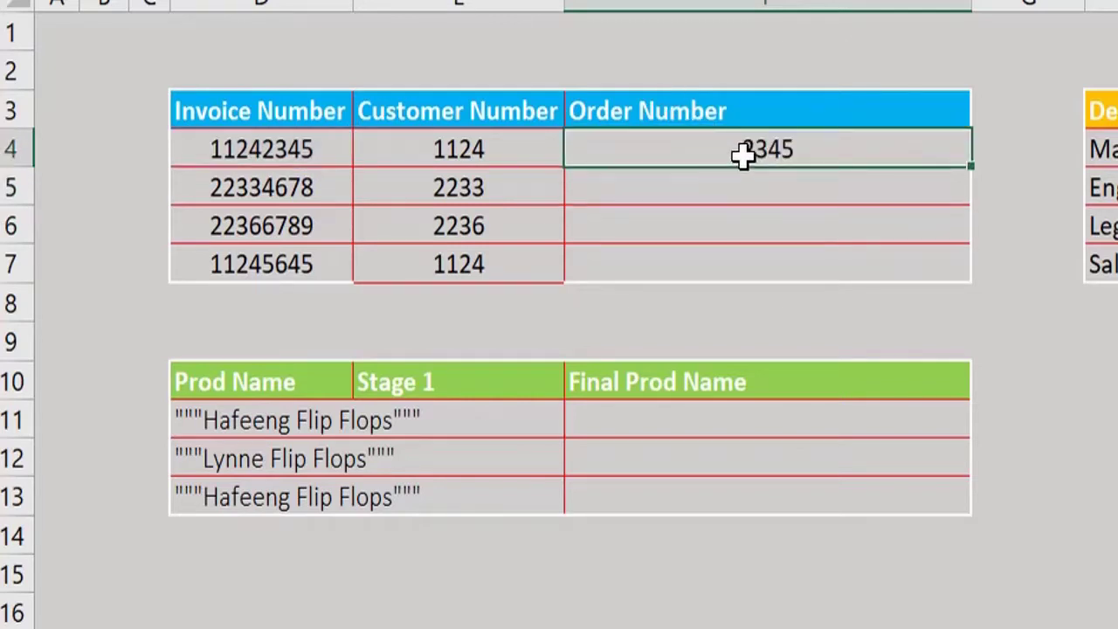
double_click(970, 169)
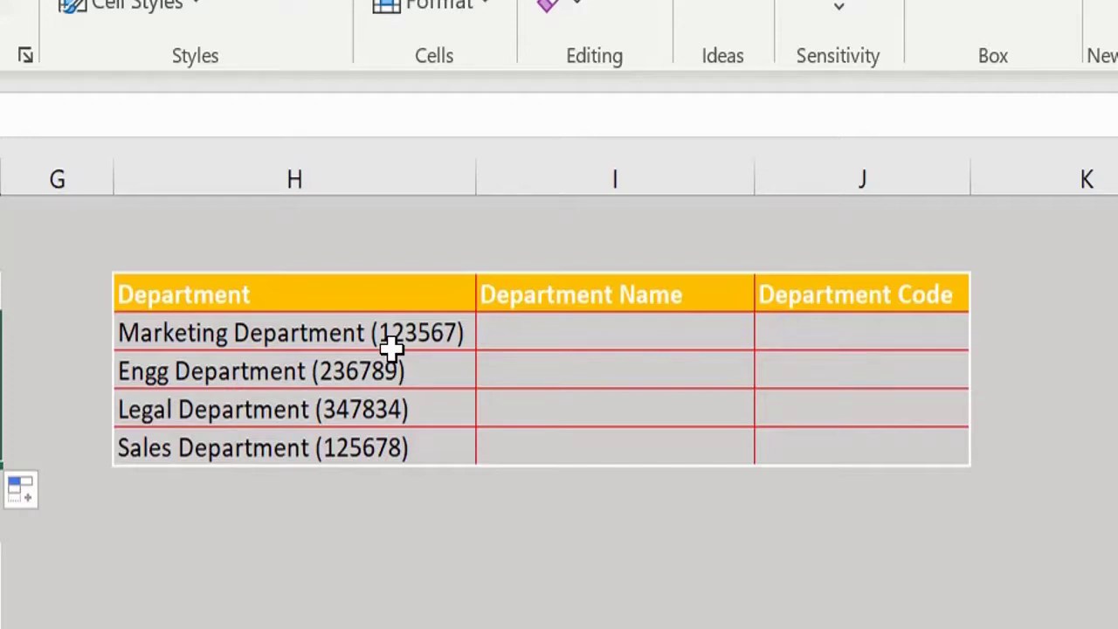
Count the characters of each department entry with =LEN(H4) in I4, filled down to I7
left_click(524, 340)
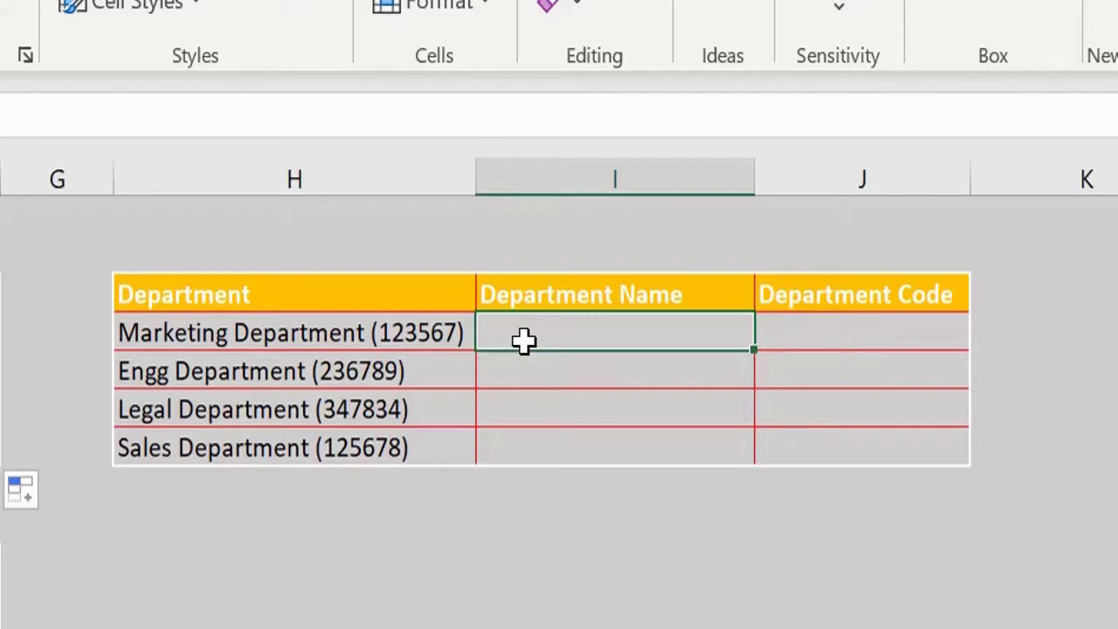
type("=l")
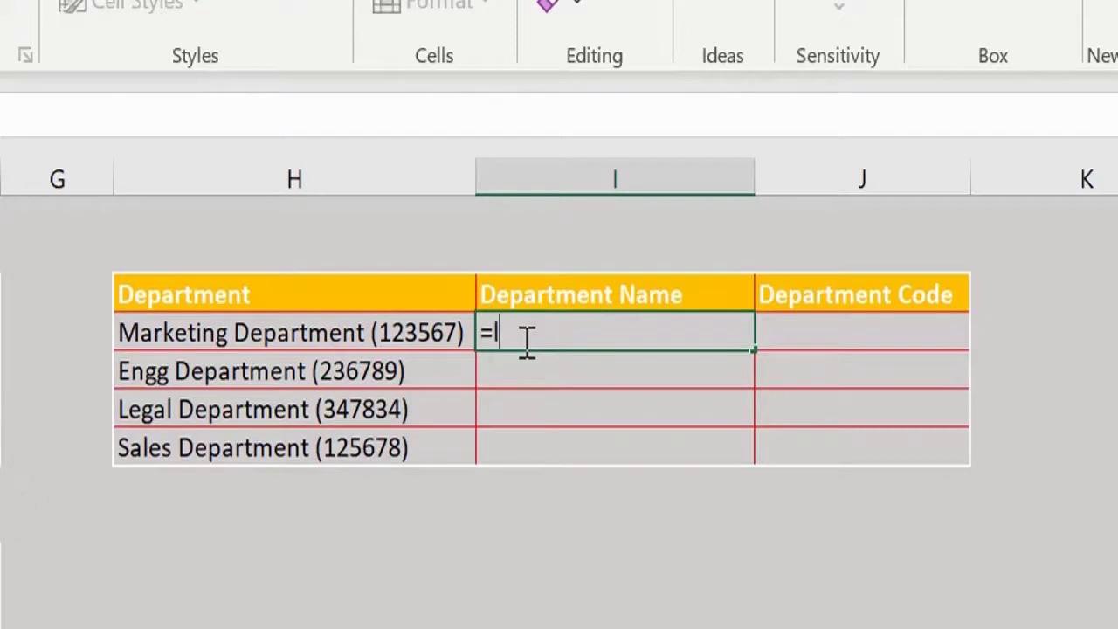
type("en(")
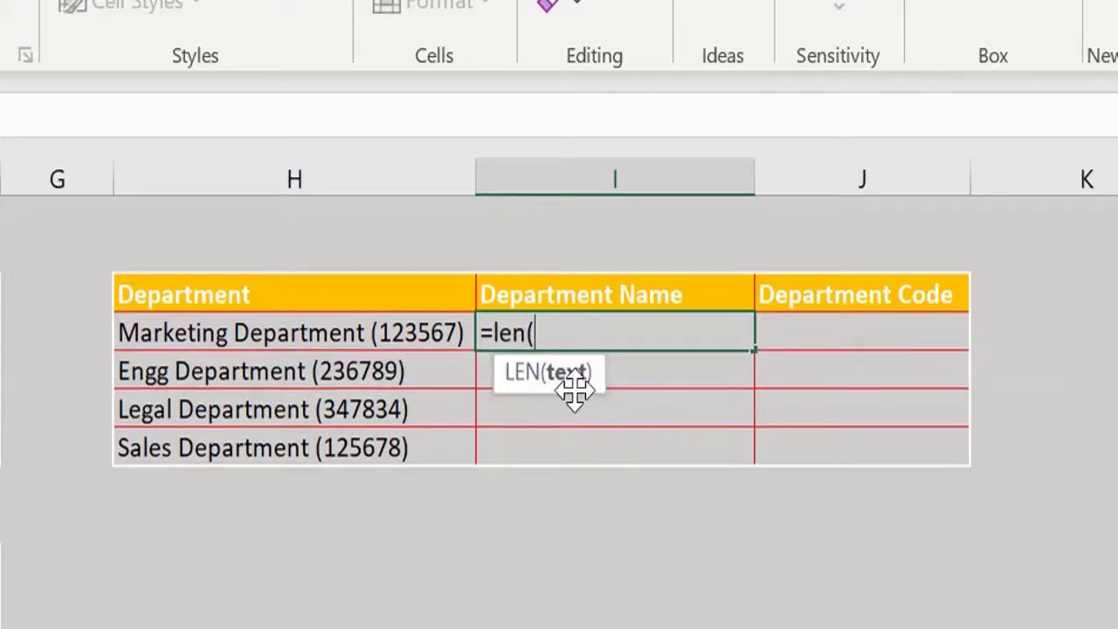
left_click(365, 333)
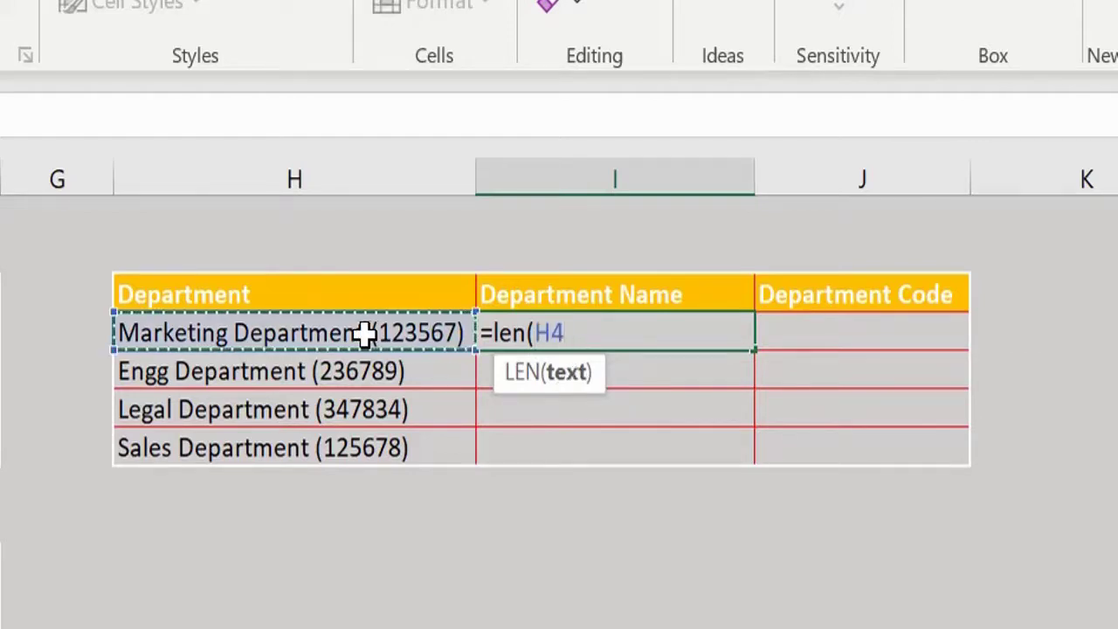
type(")")
key("Return")
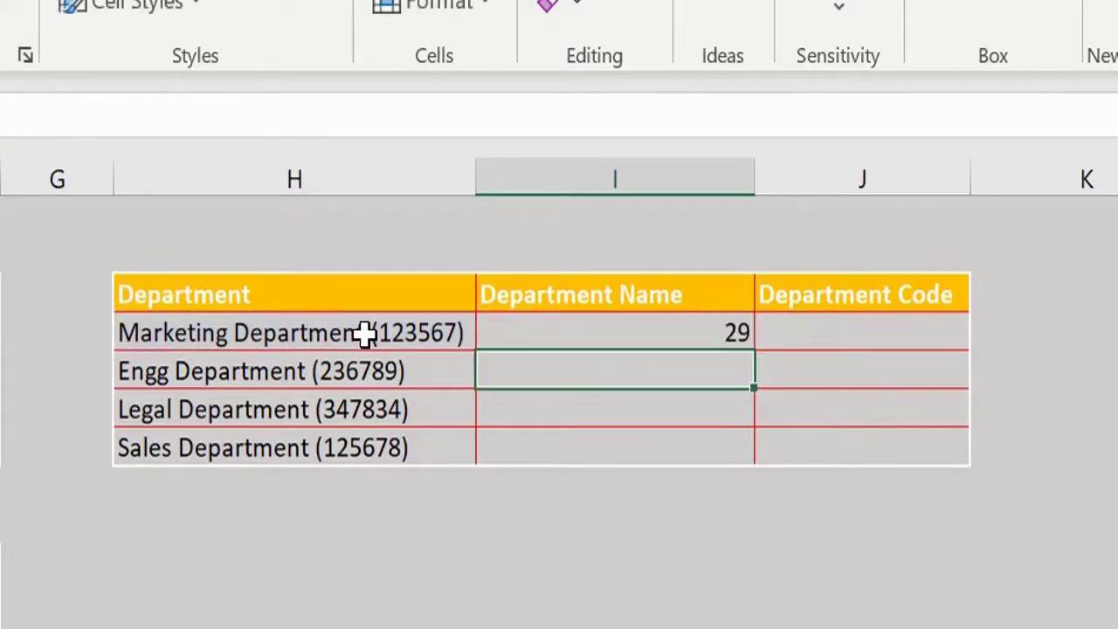
left_click(552, 331)
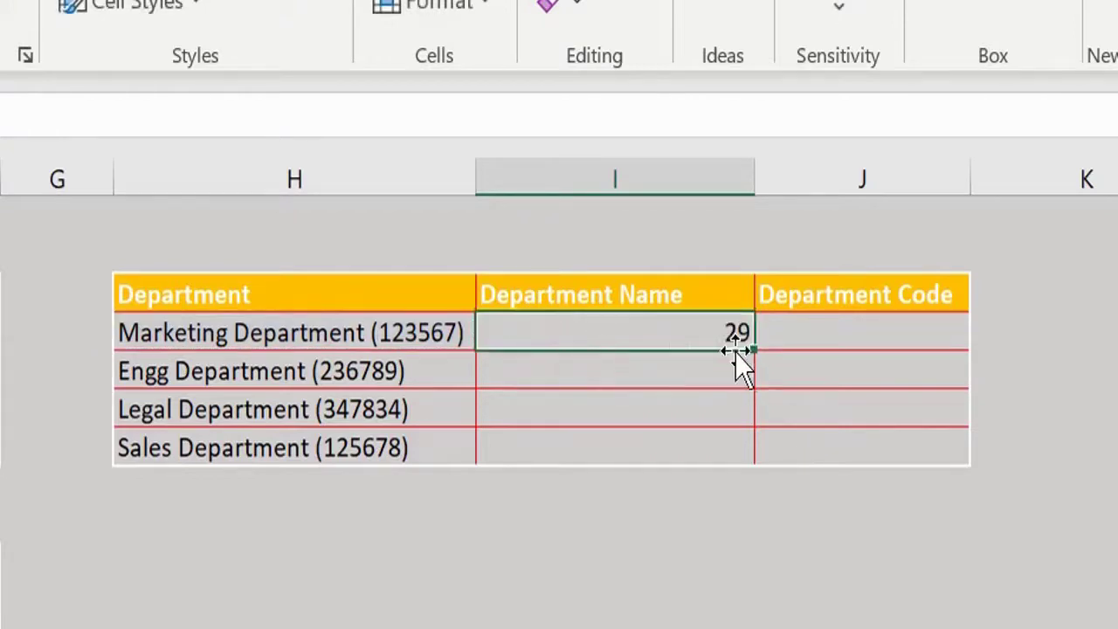
left_click_drag(750, 351, 751, 464)
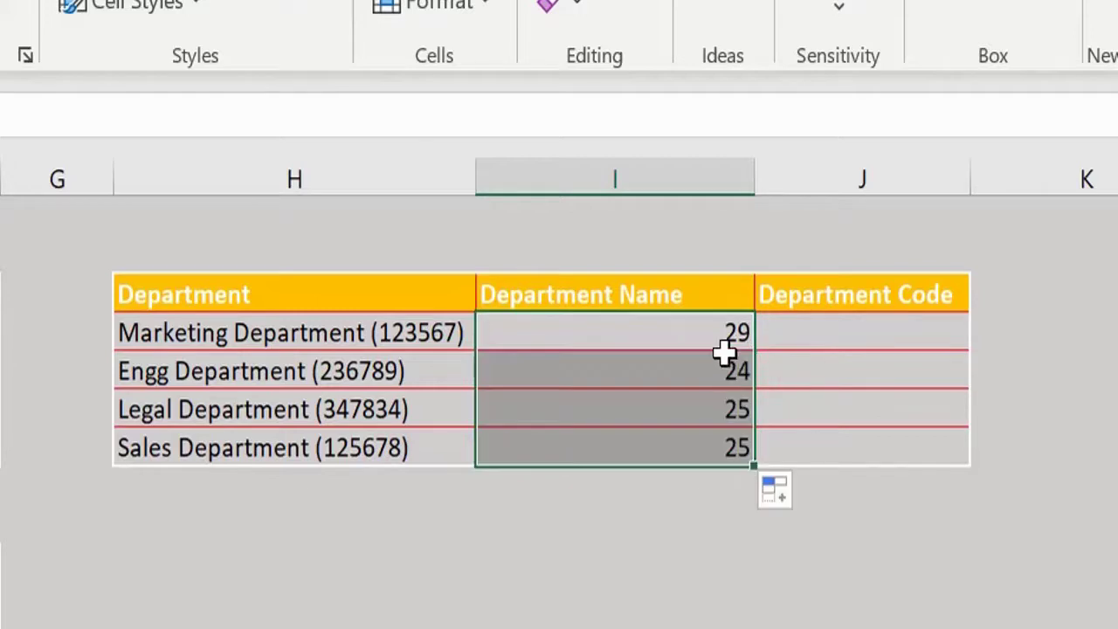
left_click(671, 371)
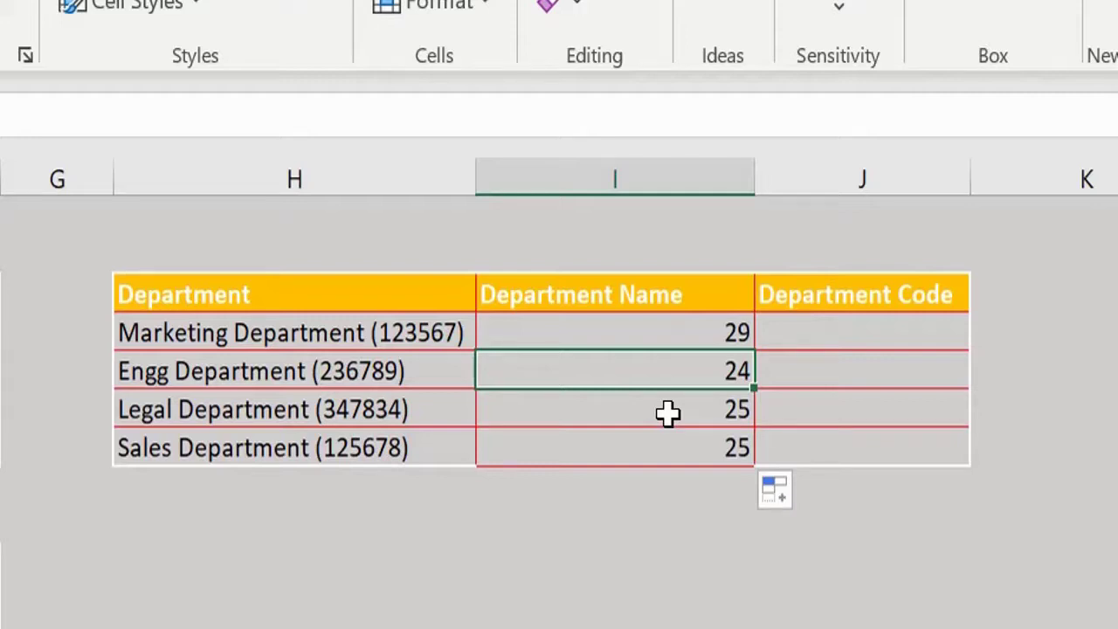
Subtract 8 from the length formula in I4, making it =LEN(H4)-8, and fill it down to I7
left_click(685, 335)
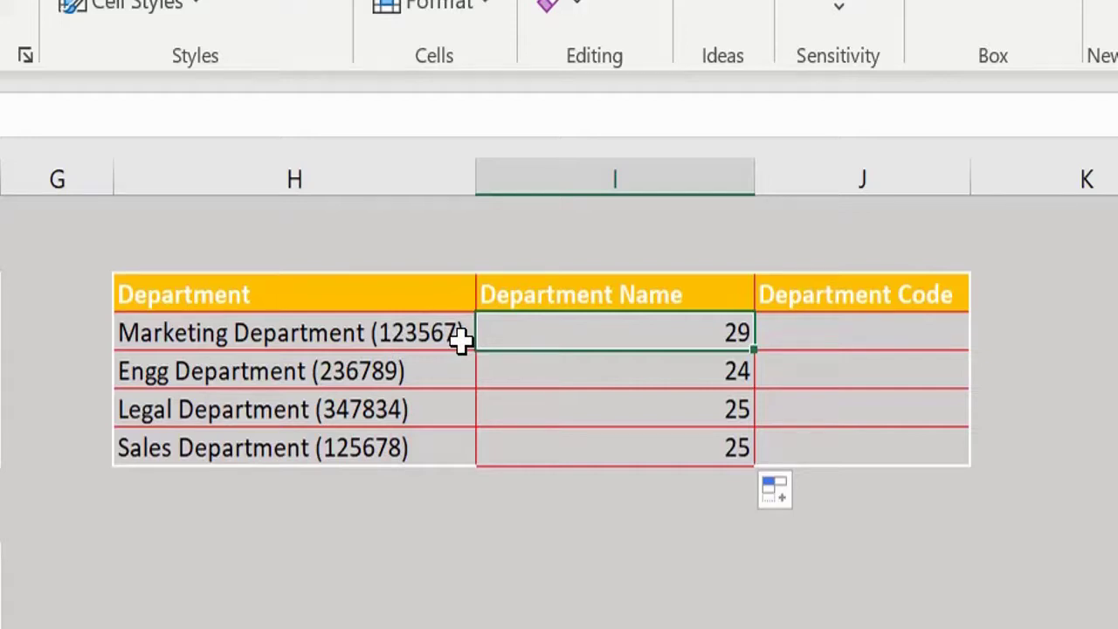
key("F2")
type("-")
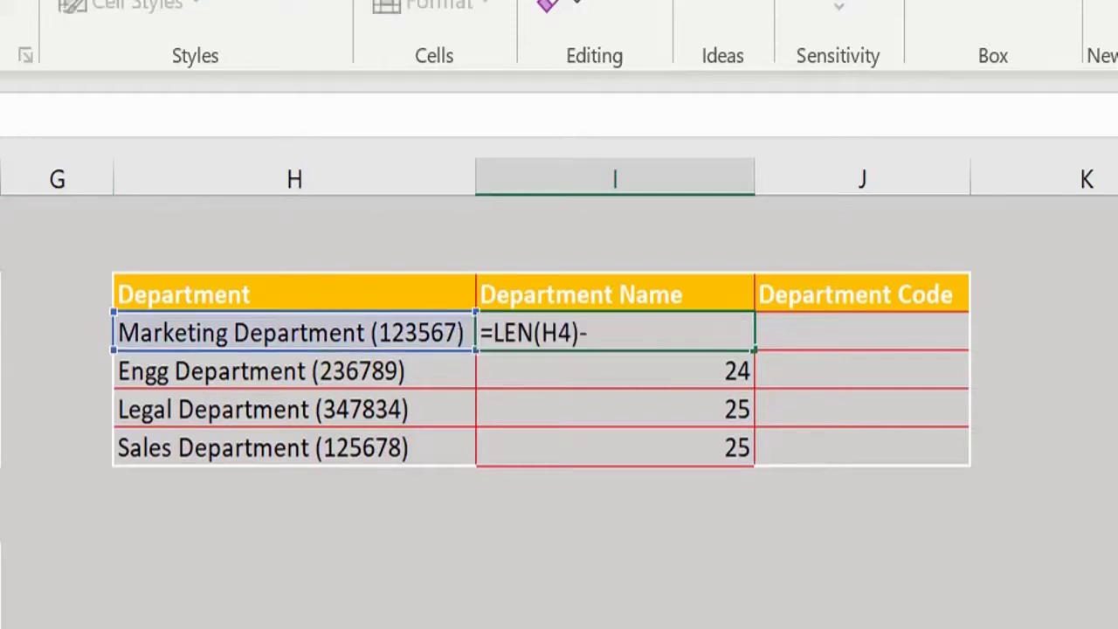
type("8")
key("Return")
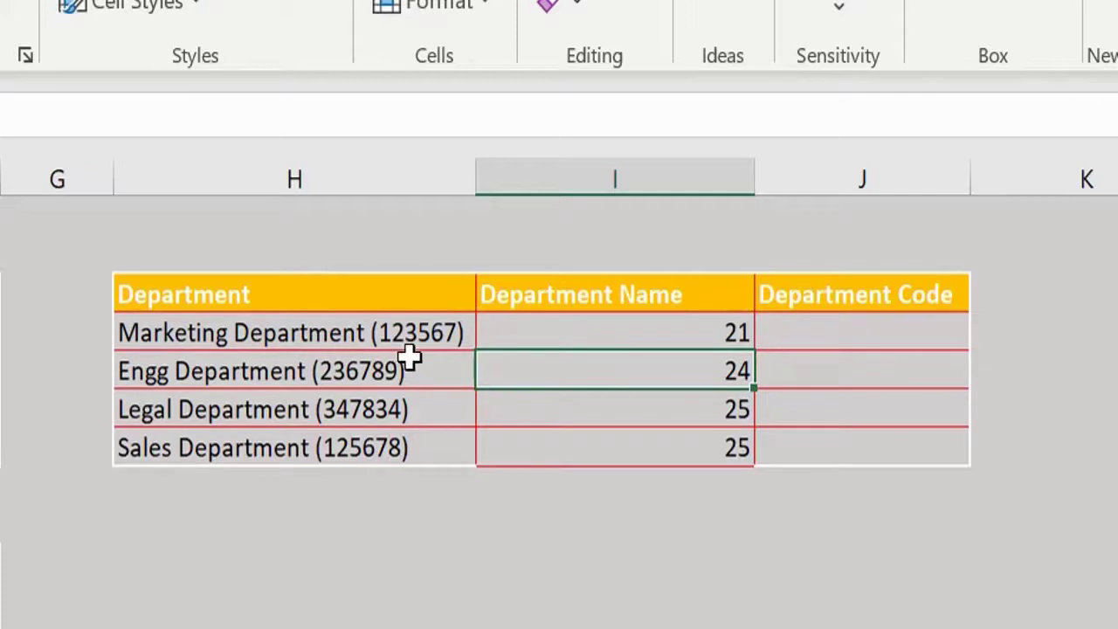
left_click(671, 334)
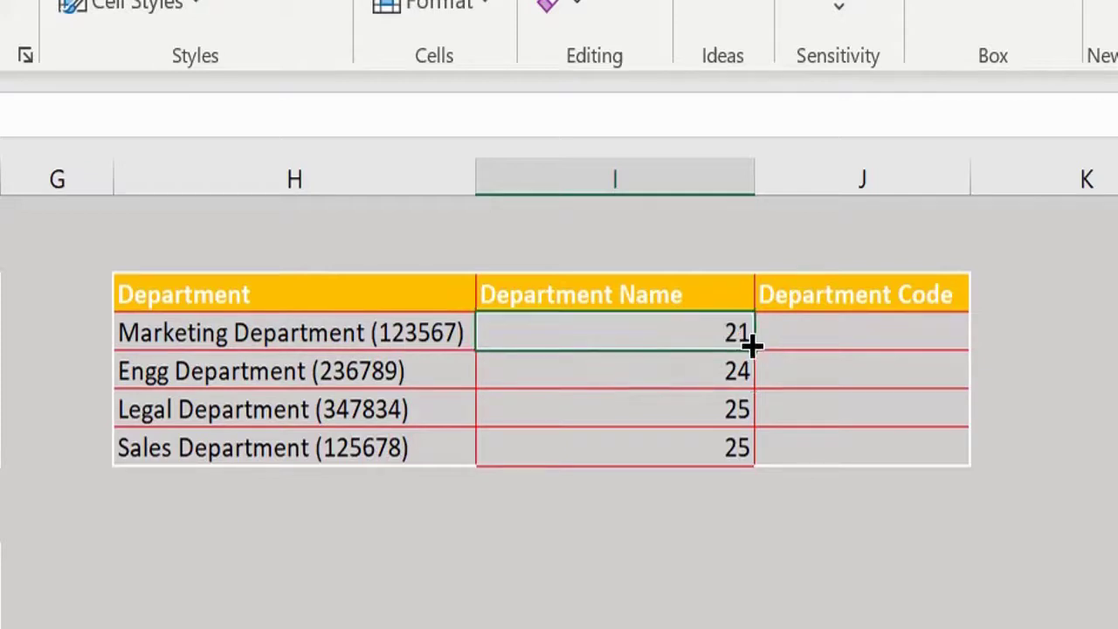
left_click_drag(752, 349, 755, 461)
left_click(669, 391)
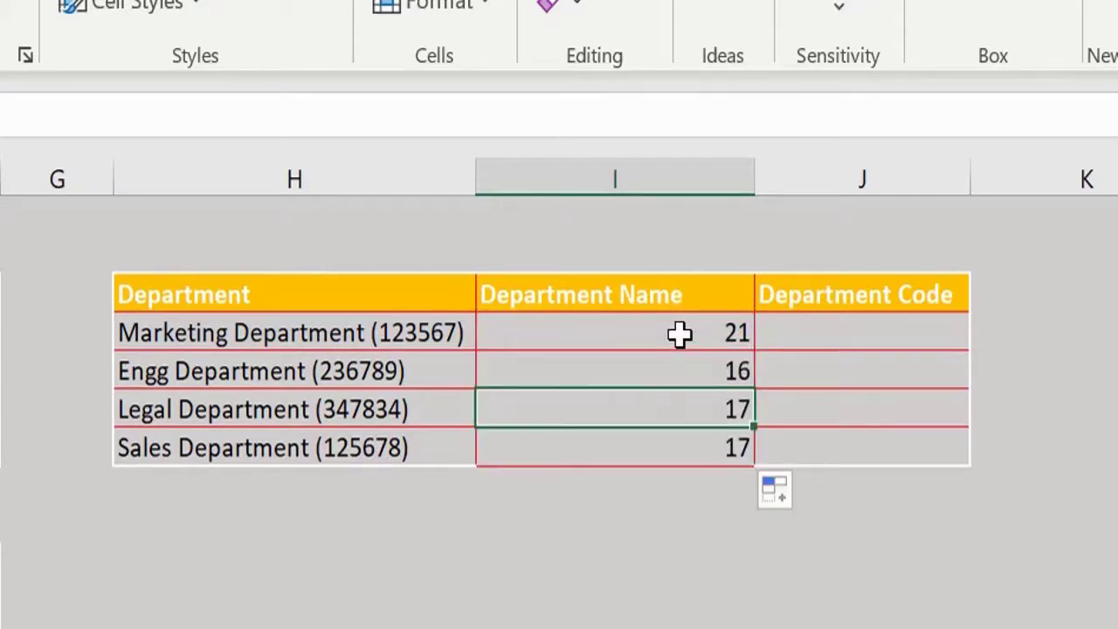
Review the calculated name lengths in the Department Name column, cell by cell from I4 to I7
left_click(679, 334)
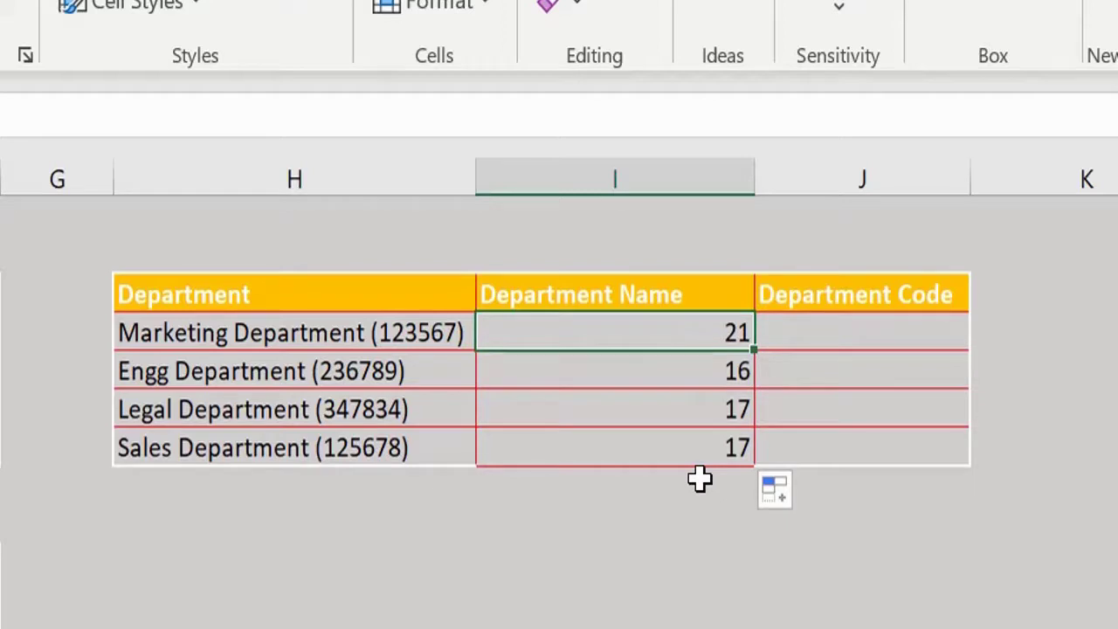
key("Down")
key("Down")
key("Down")
key("Down")
key("Down")
key("Up")
key("Up")
key("Up")
key("Up")
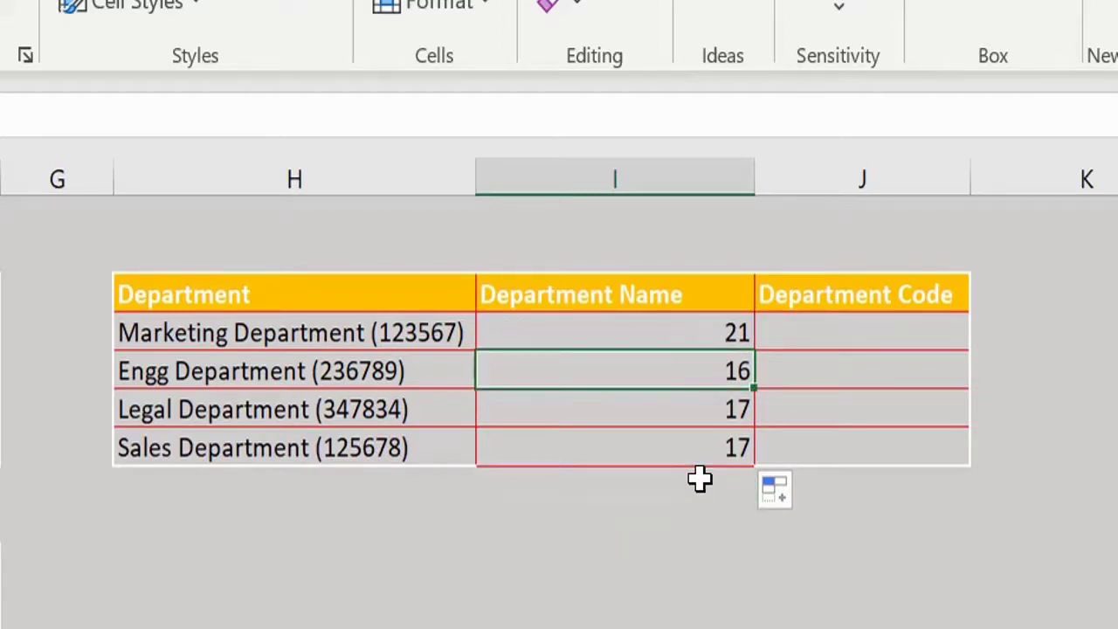
key("Down")
key("Down")
key("Up")
key("Up")
key("Up")
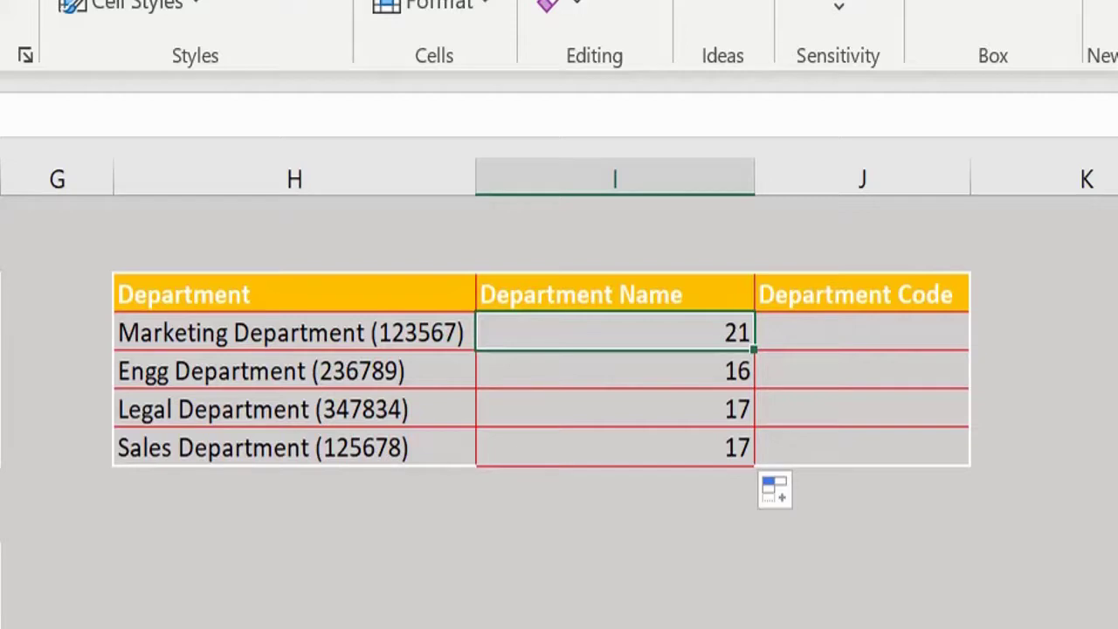
Wrap the length formula in I4 in LEFT, making it =LEFT(H4,LEN(H4)-8), and fill it down to I7
key("F2")
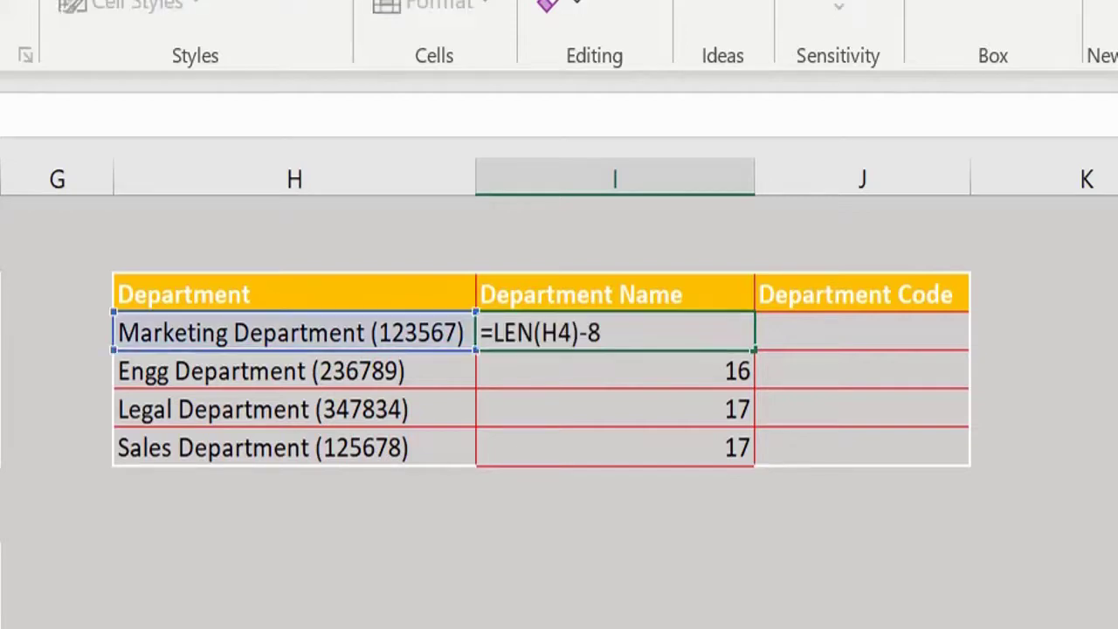
type("left(")
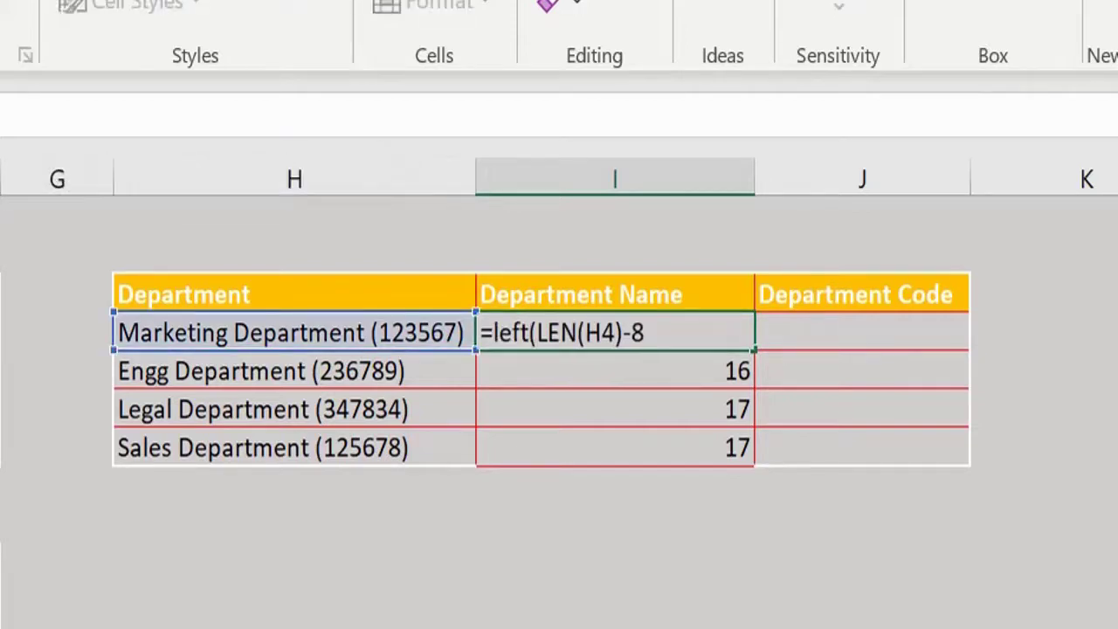
left_click(167, 332)
type(",")
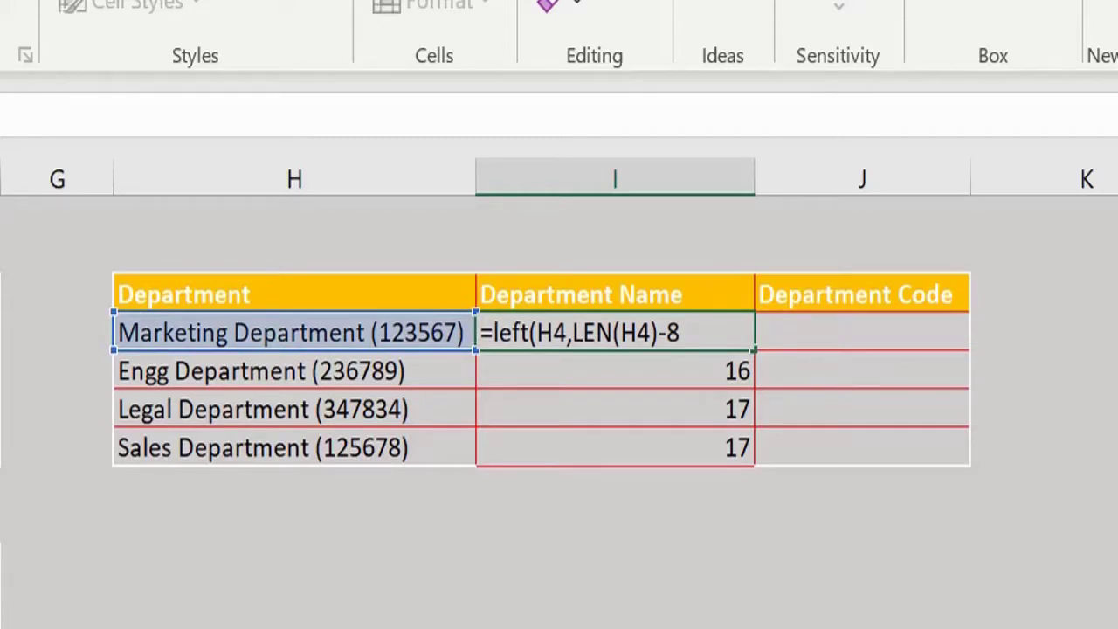
type(")")
key("Return")
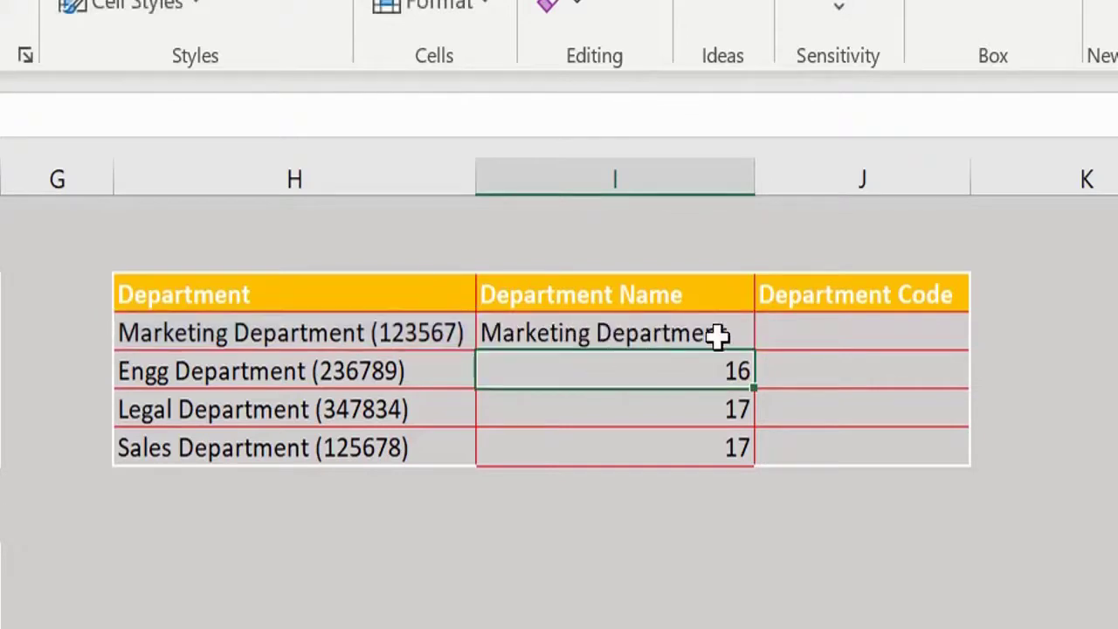
left_click(716, 335)
double_click(753, 351)
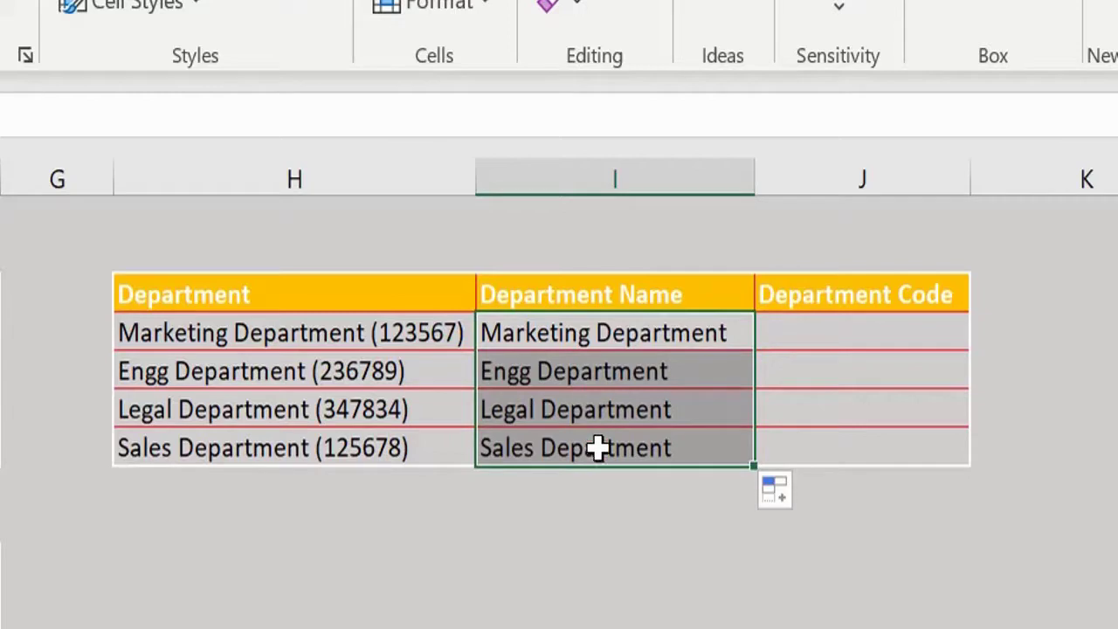
Extract the last eight characters of each department entry with =RIGHT(H4,8) in J4, filled down to J7
left_click(829, 341)
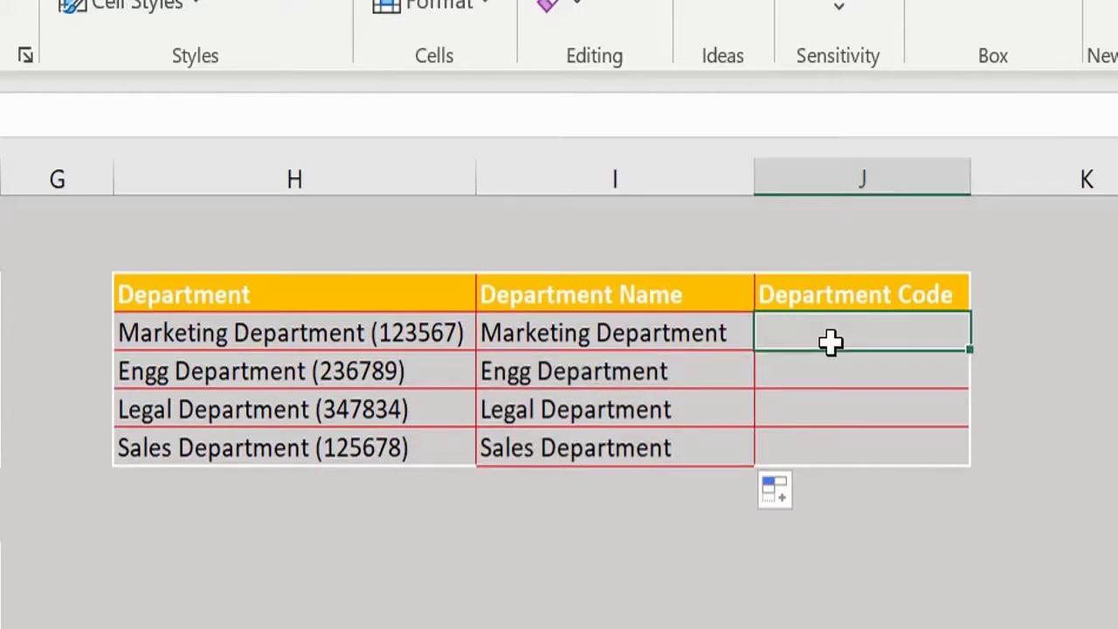
type("=")
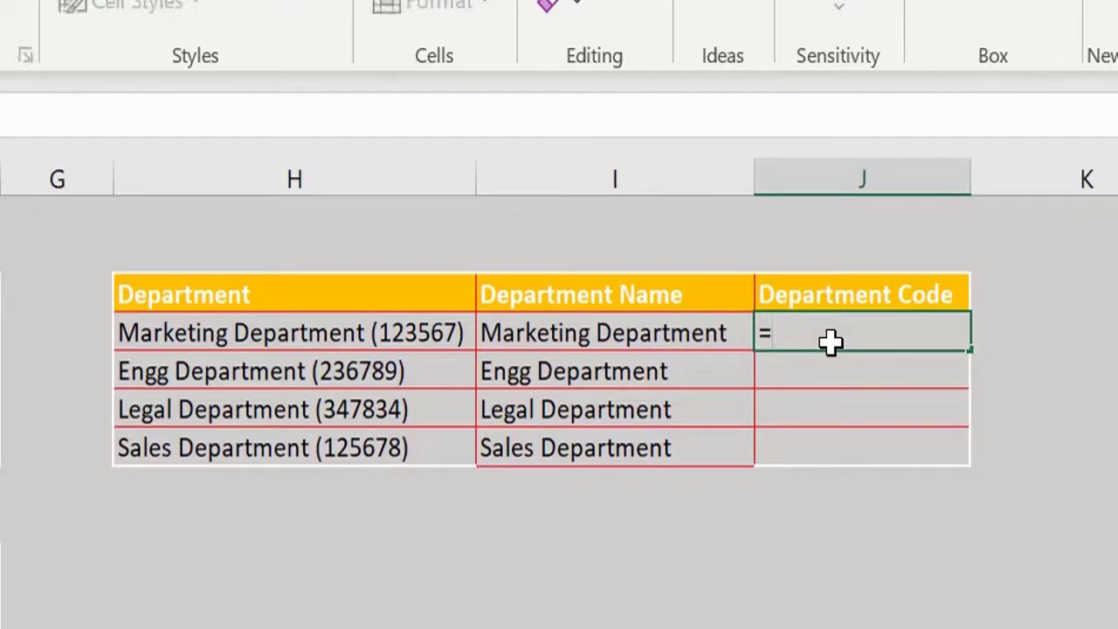
type("right(")
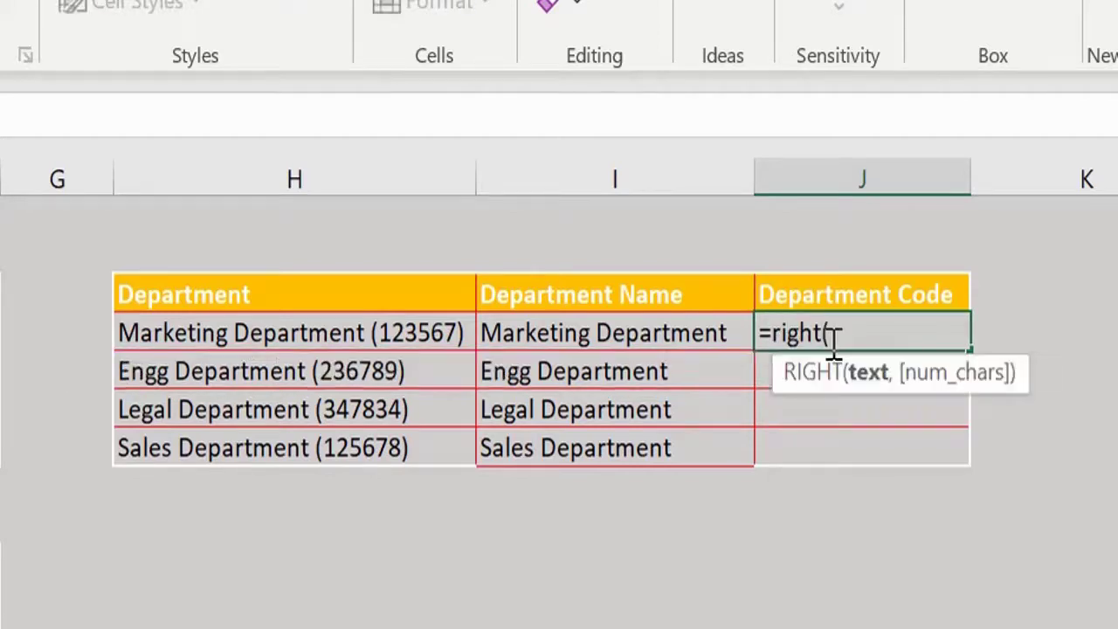
left_click(401, 337)
type(",8")
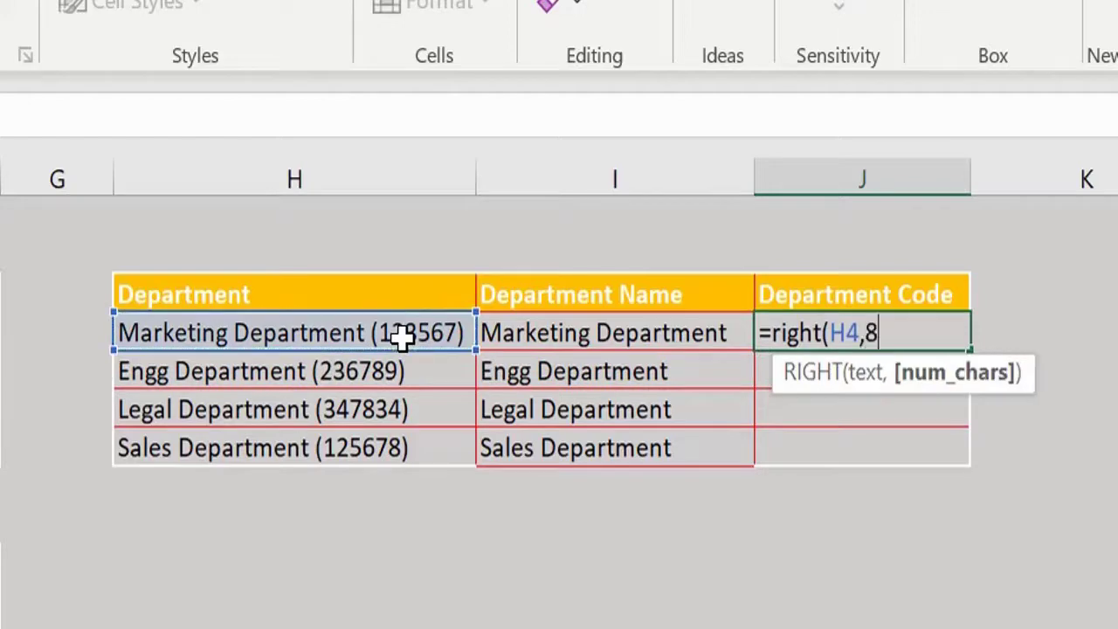
key("Return")
left_click(815, 328)
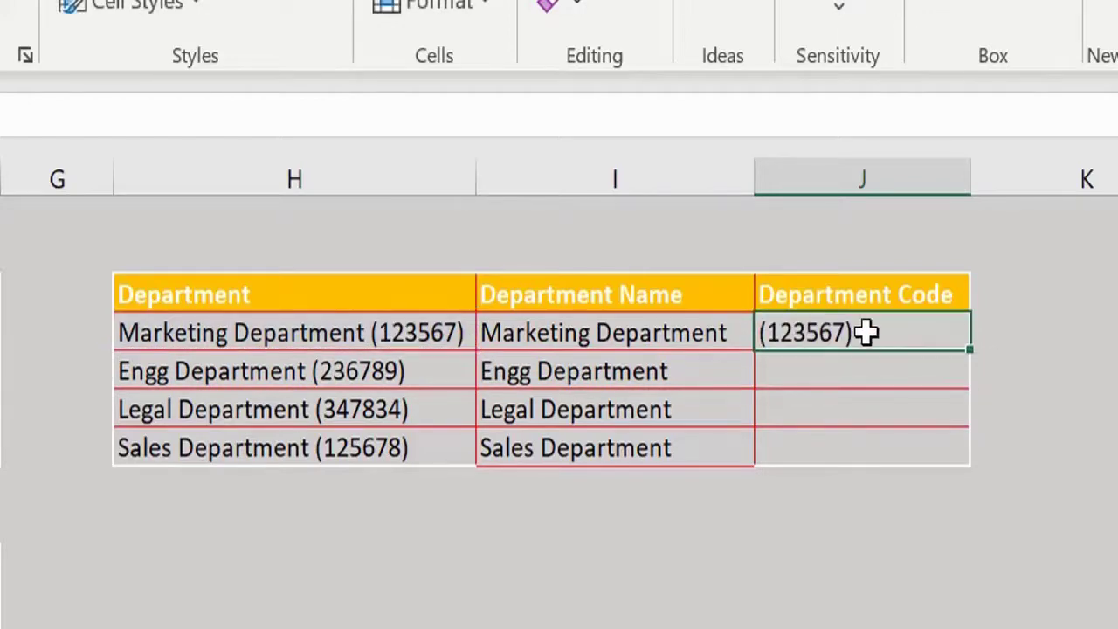
double_click(969, 351)
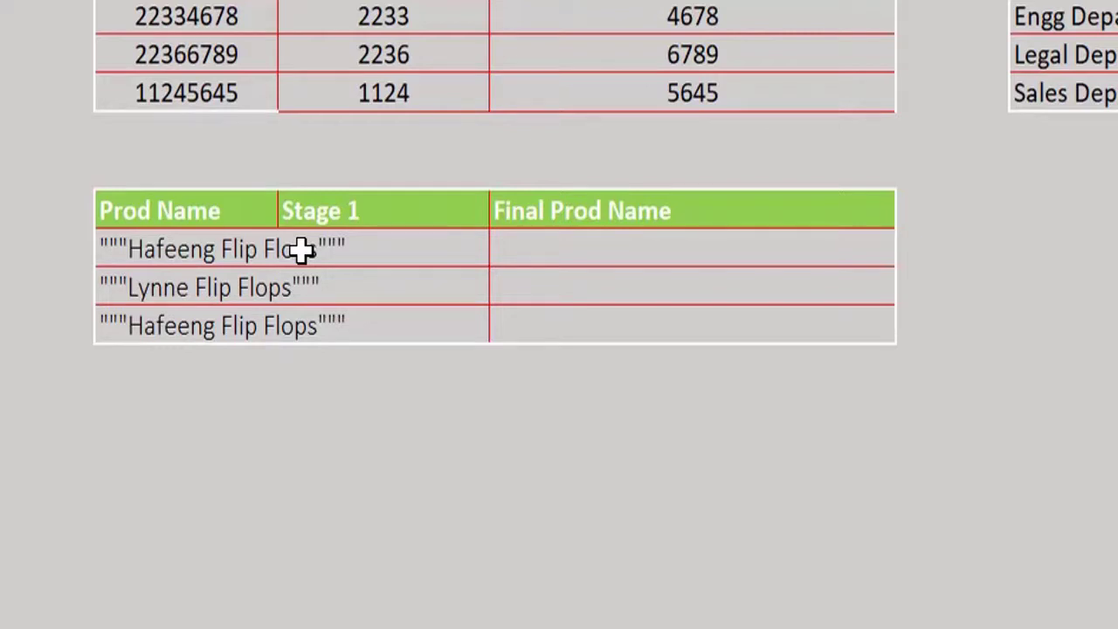
Calculate each product name's length minus 3 with =LEN(D11)-3 in E11, filled down to E13
left_click(360, 253)
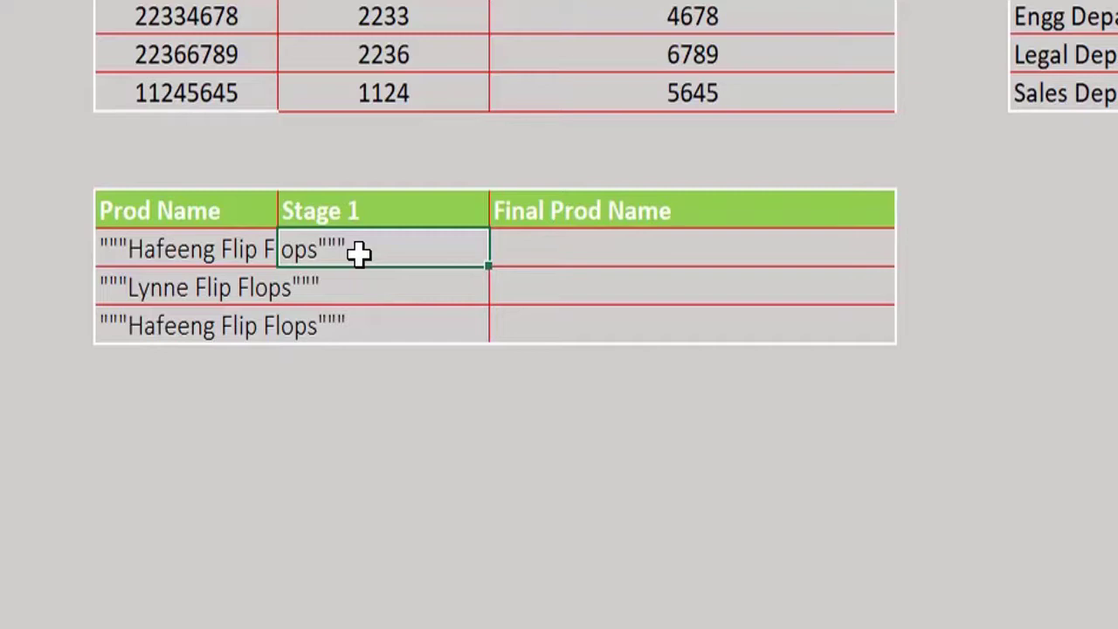
type("=")
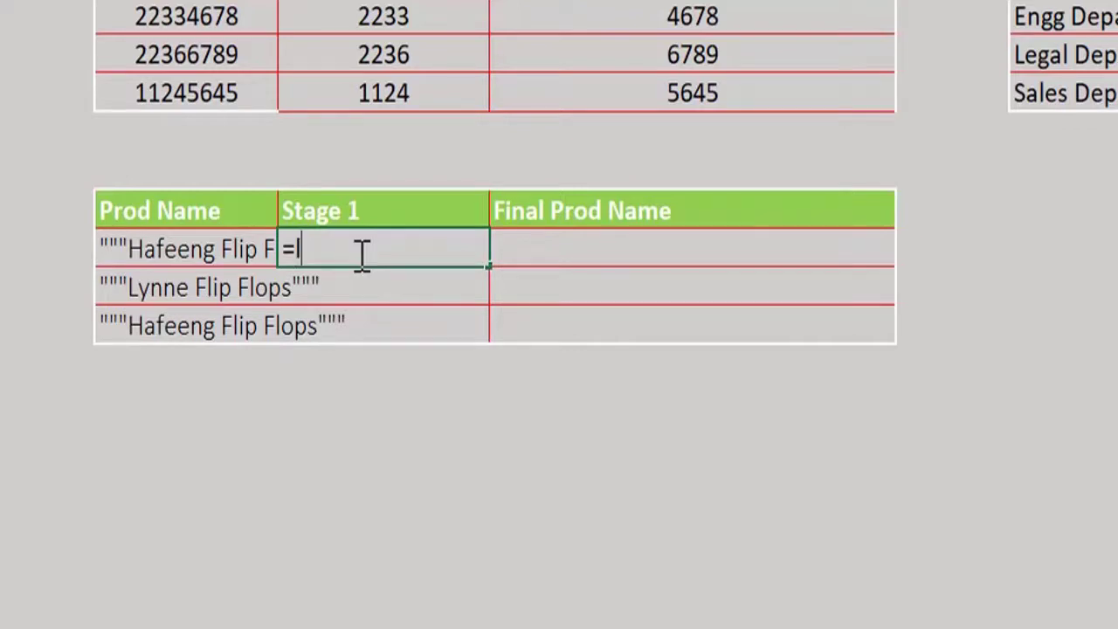
type("len (")
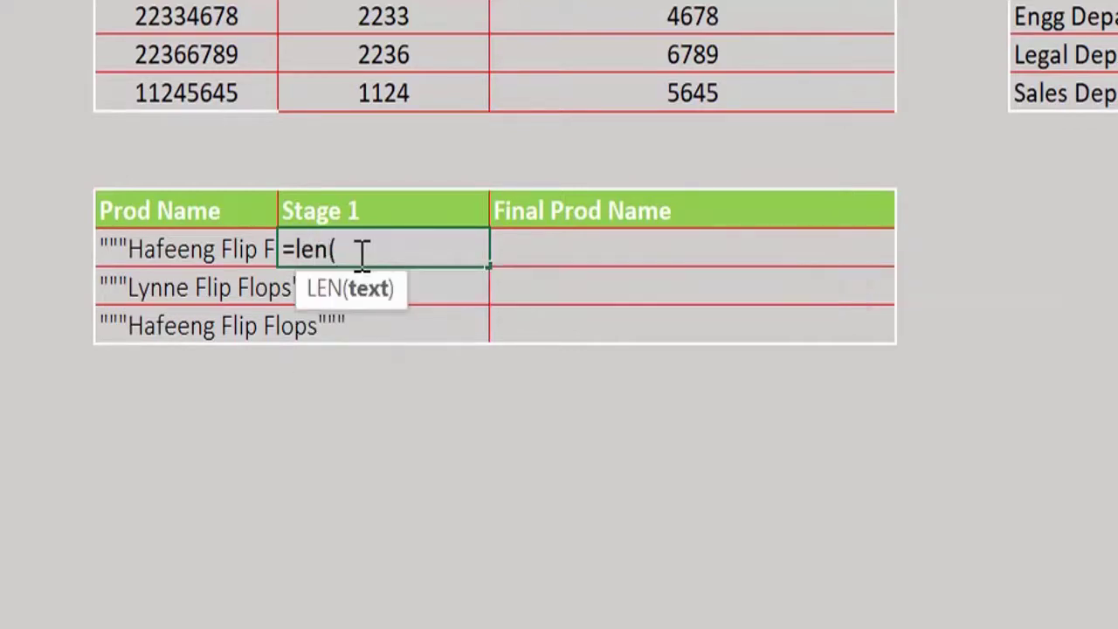
left_click(189, 248)
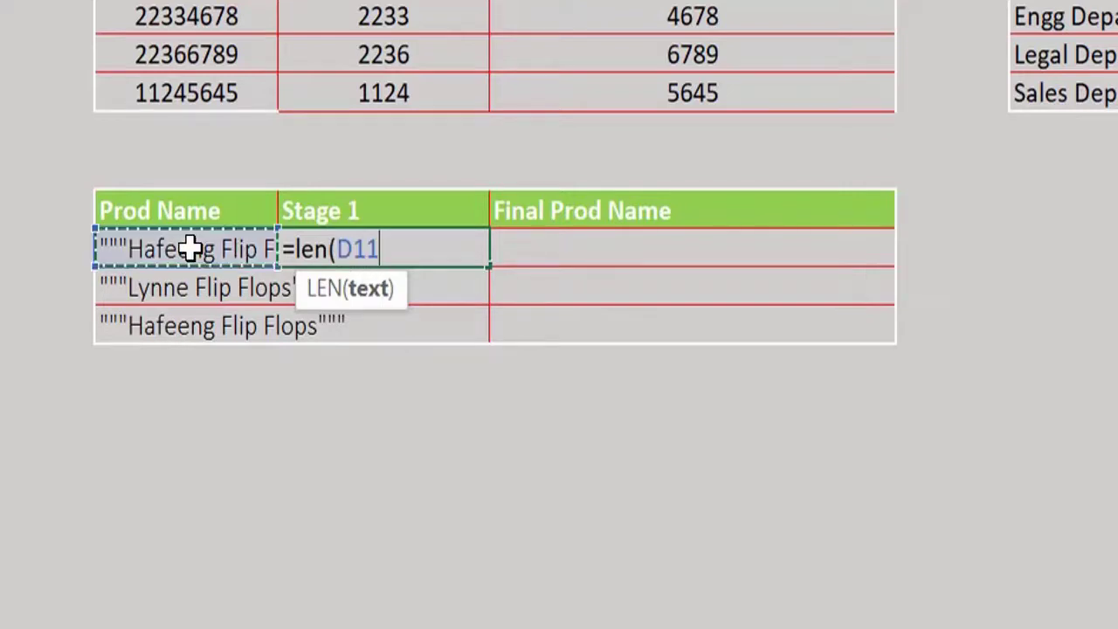
type(")-3")
key("Return")
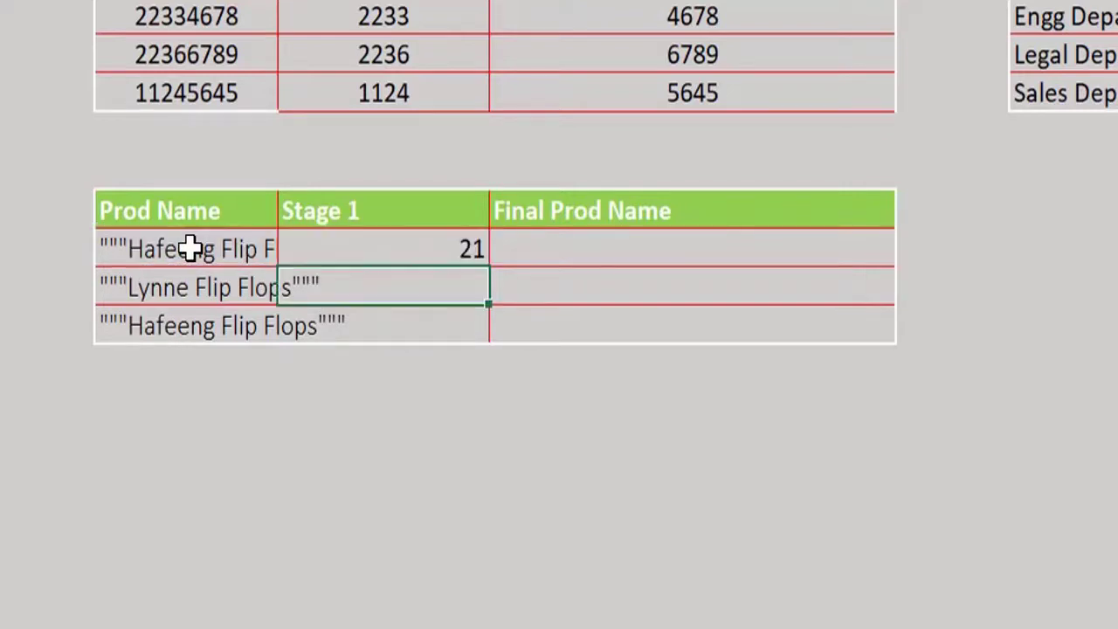
left_click(458, 251)
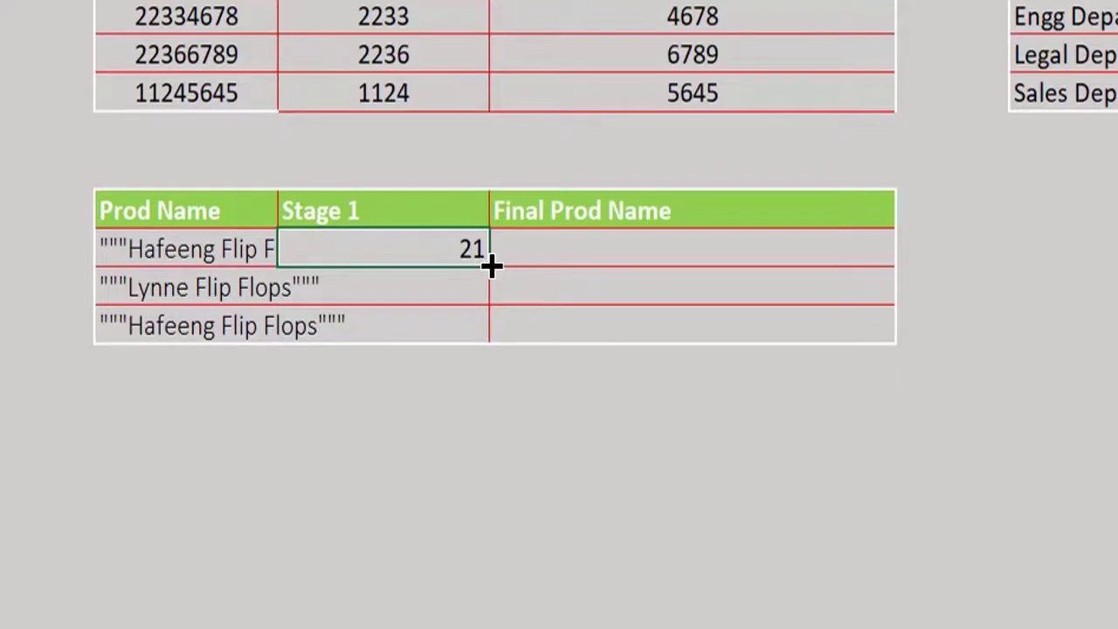
double_click(491, 266)
Wrap the length formula in E11 in RIGHT, making it =RIGHT(D11,LEN(D11)-3), and fill it down to E13
left_click(401, 251)
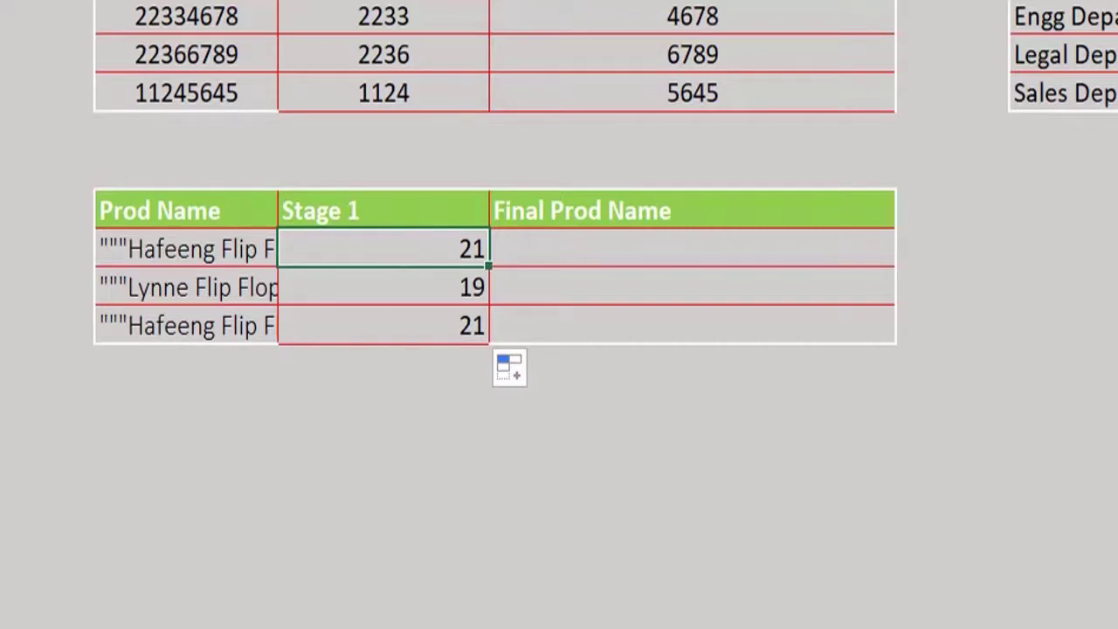
double_click(290, 249)
type("right(LEN(D11)-3")
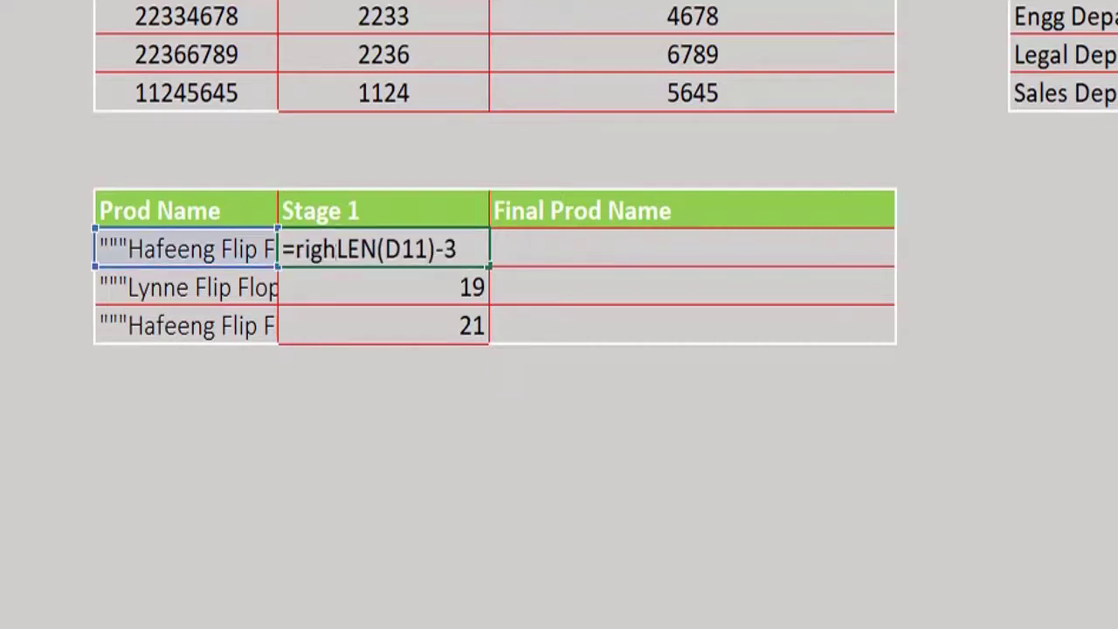
left_click(218, 250)
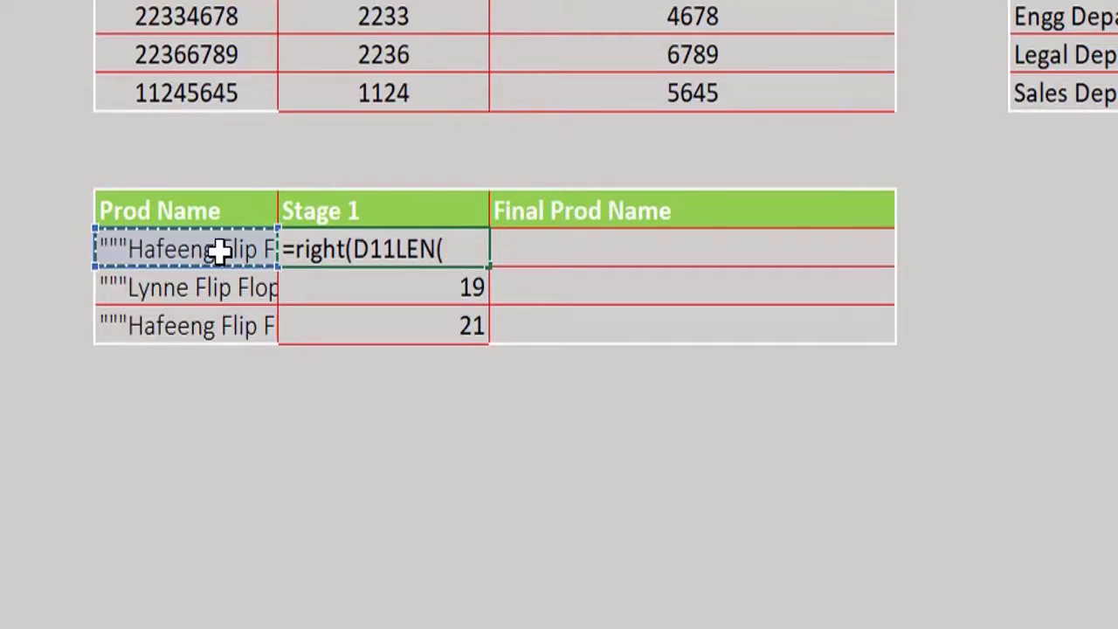
type(",")
key("End")
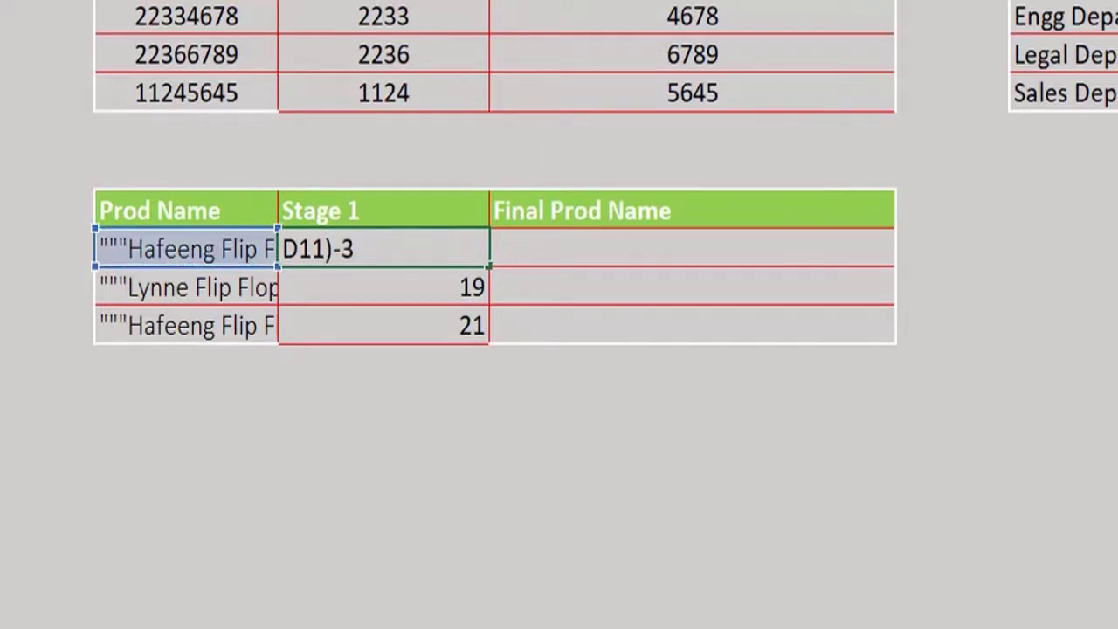
type(")")
key("Return")
left_click(409, 245)
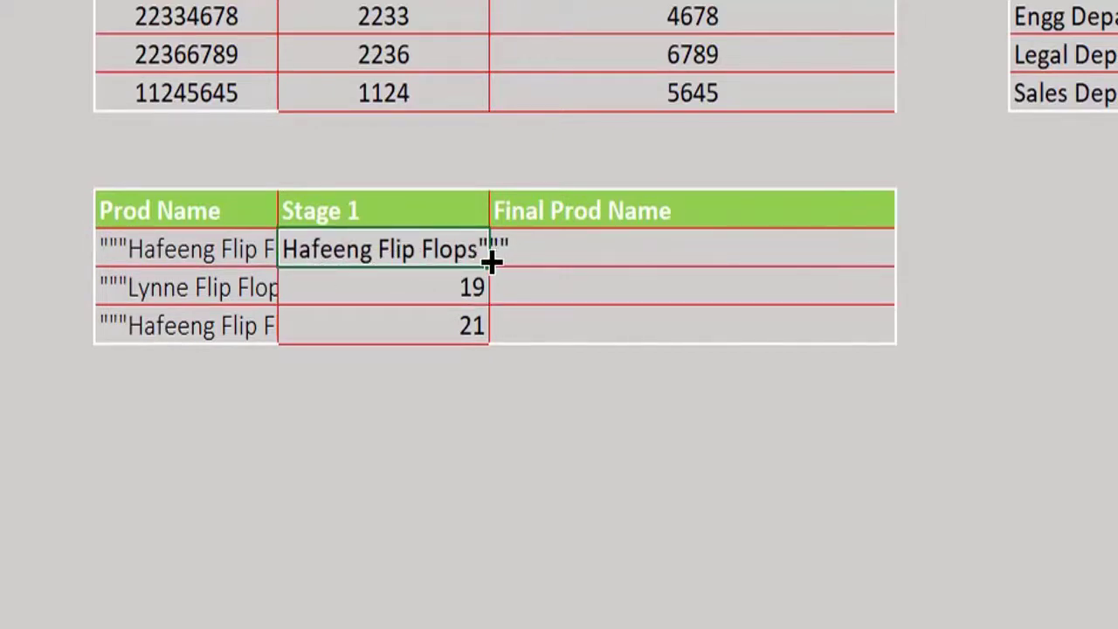
left_click_drag(492, 260, 490, 330)
Strip the three trailing quotation marks from the Stage 1 text using LEFT with LEN on E11 in F11, filled down to F13
left_click(568, 252)
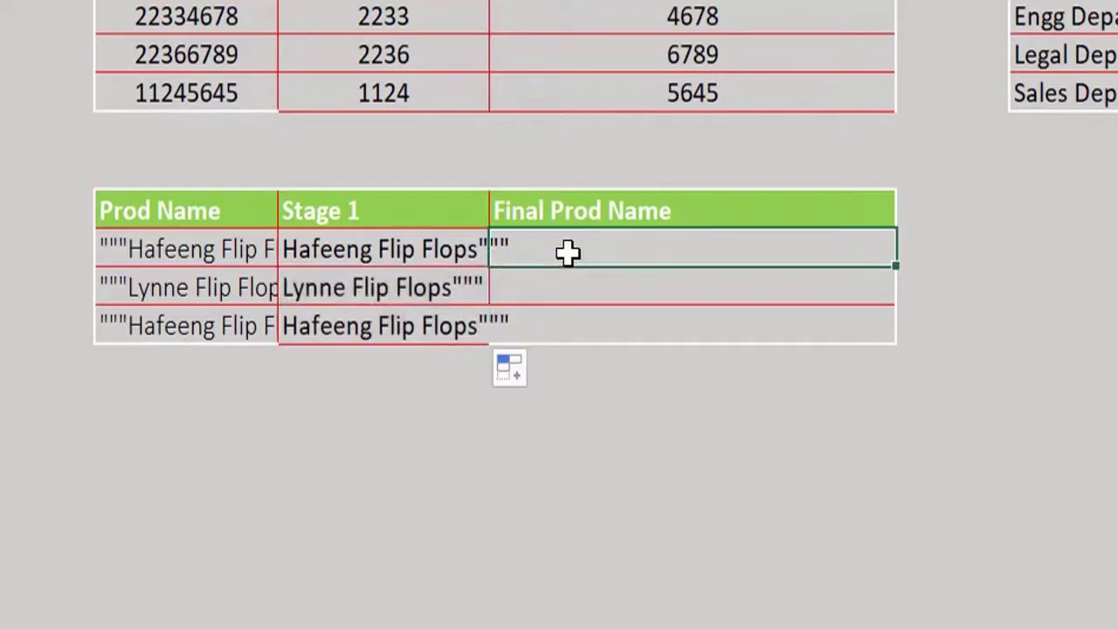
type("=")
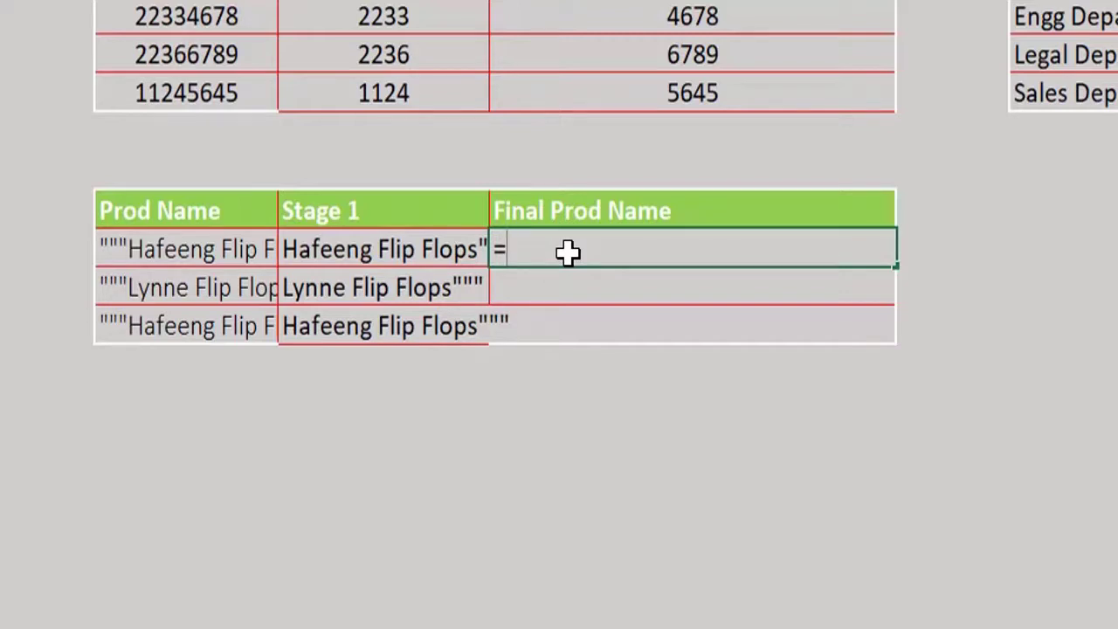
type("left(")
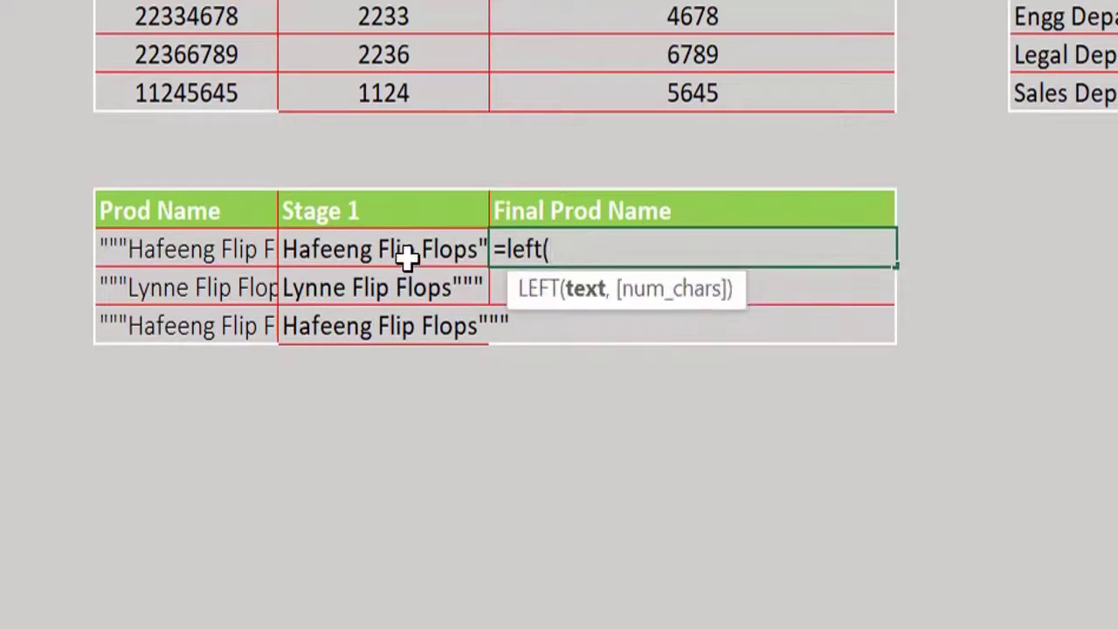
left_click(406, 255)
type(",len(")
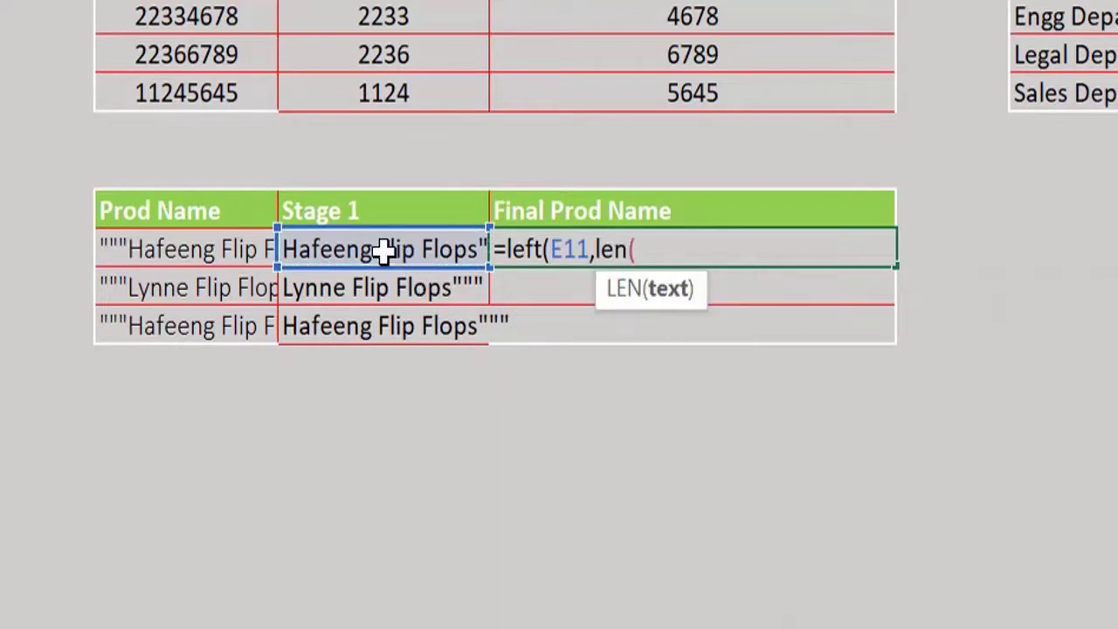
left_click(350, 250)
type(")-")
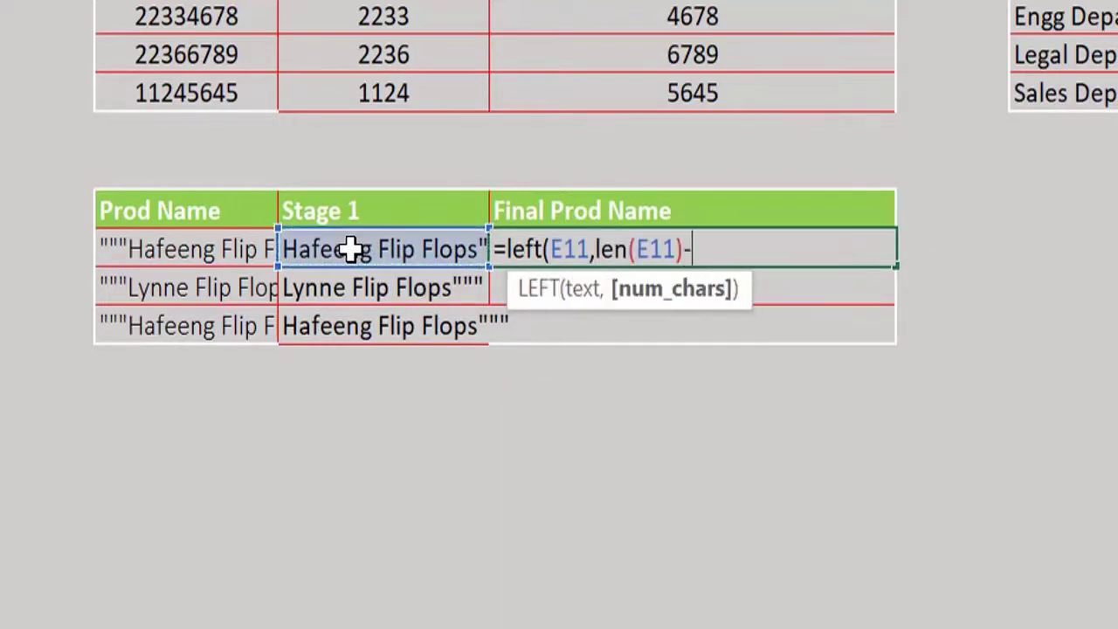
type("1")
key("Return")
left_click(761, 253)
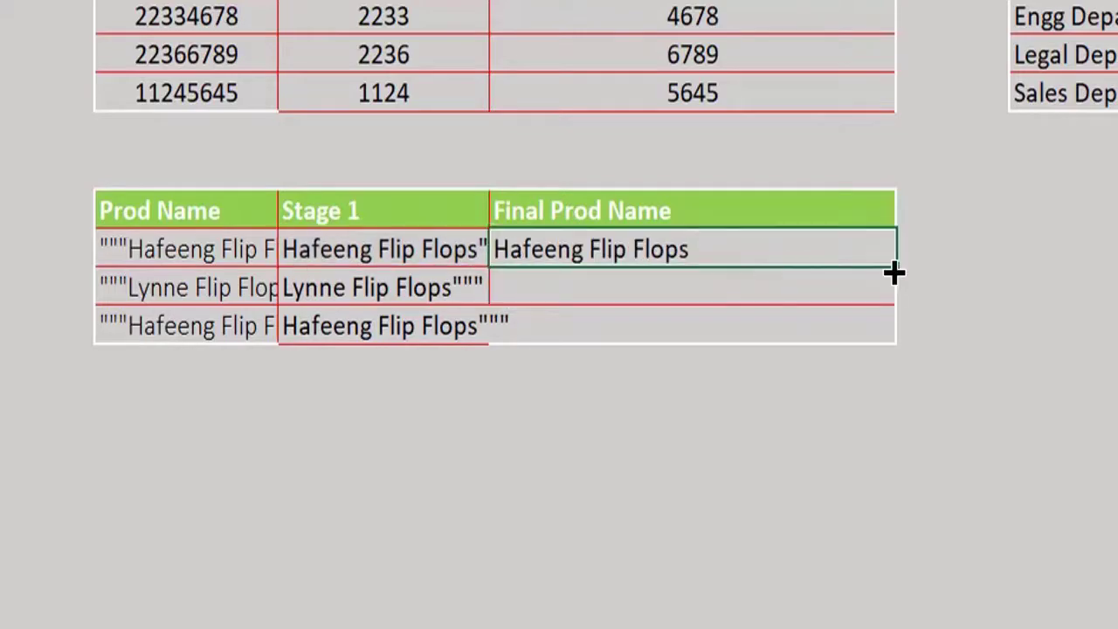
left_click_drag(894, 267, 891, 327)
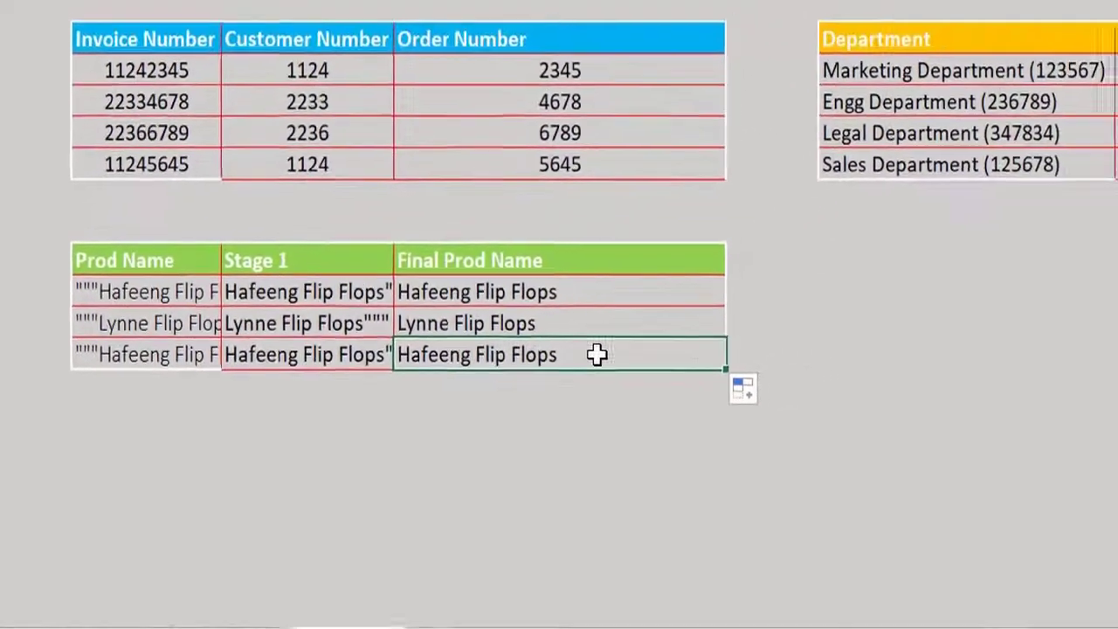